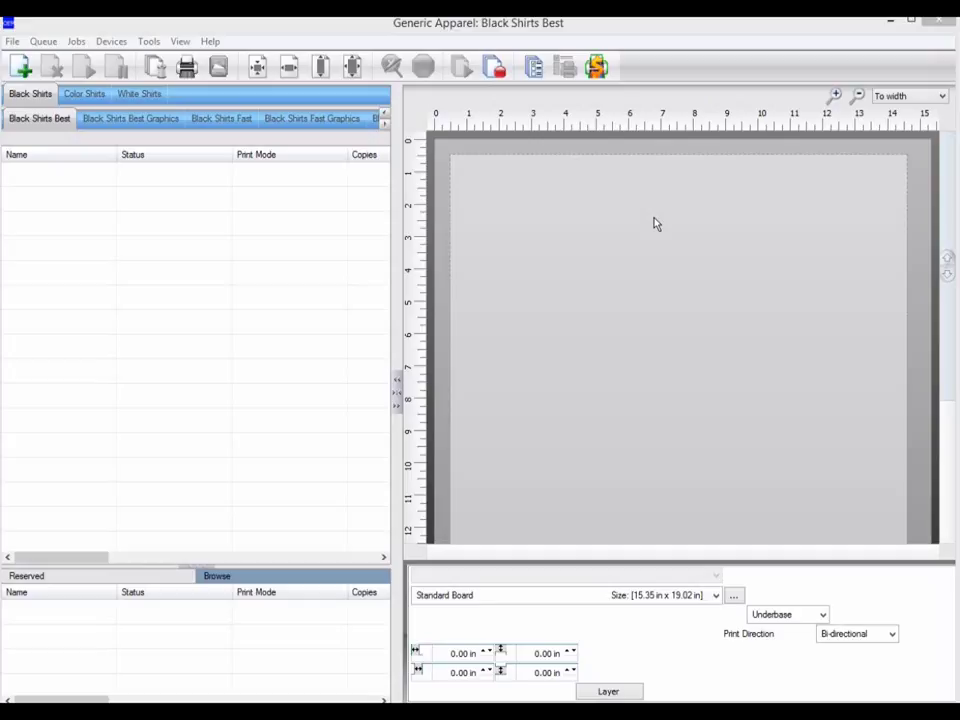
- Tick 'Show advanced settings and options' in Tools > Options (General page) and save
left_click(149, 43)
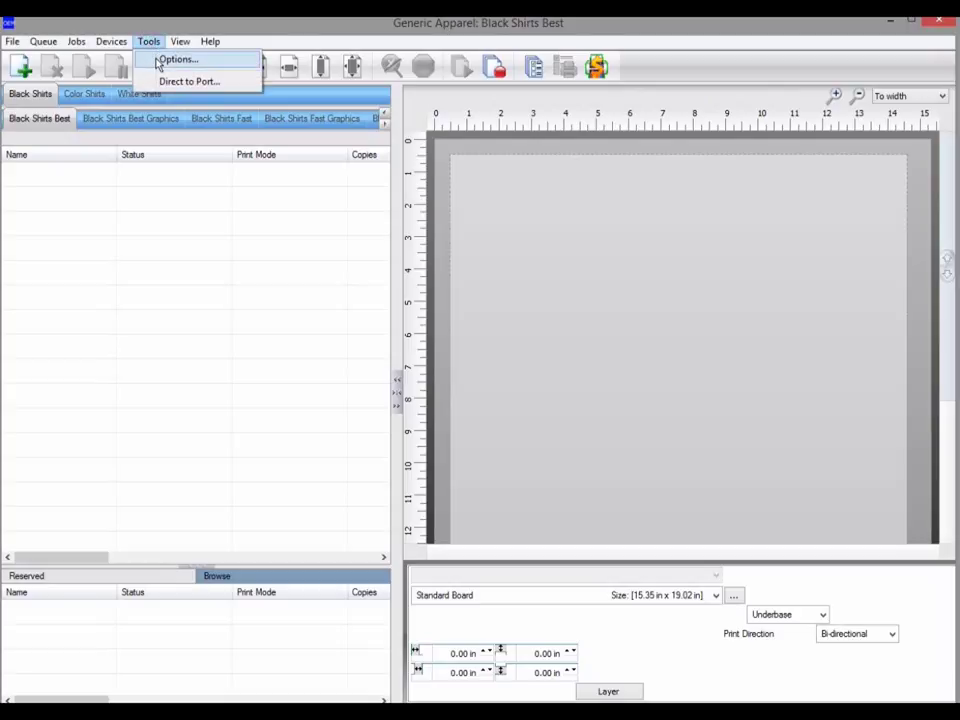
left_click(170, 60)
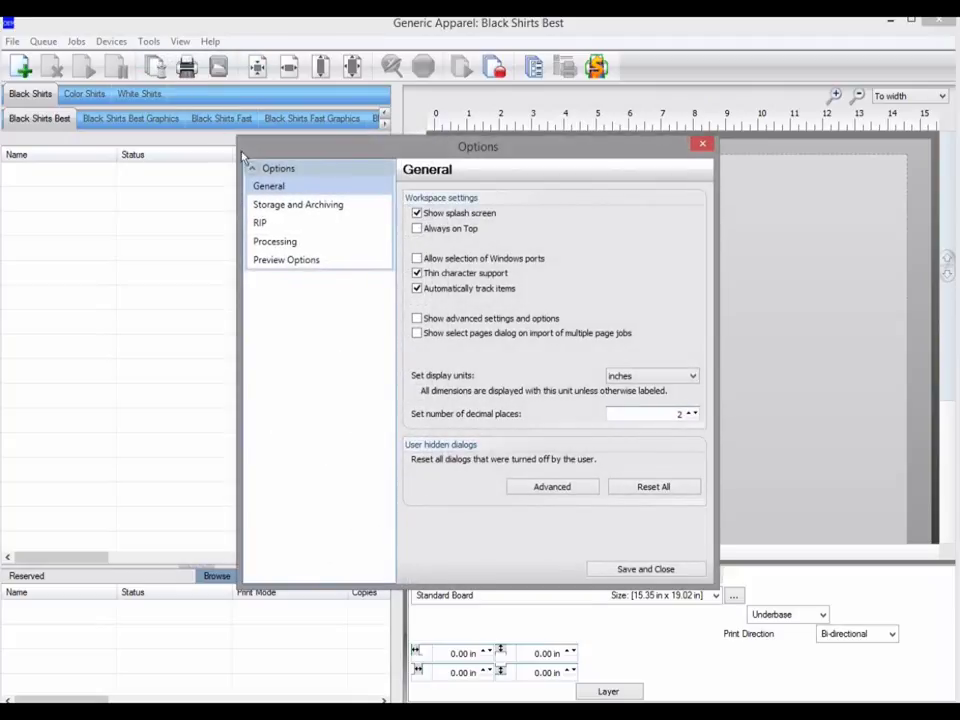
left_click(467, 322)
left_click(632, 570)
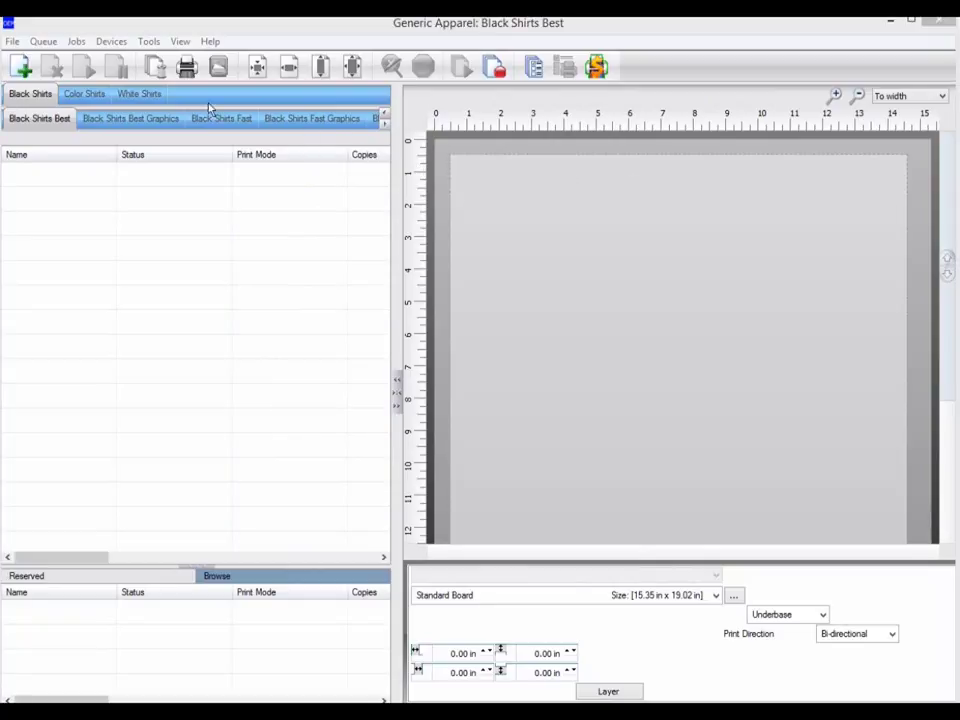
- Select the Cream White shirt.jpg job in the White Shirts Best Graphics queue
left_click(139, 94)
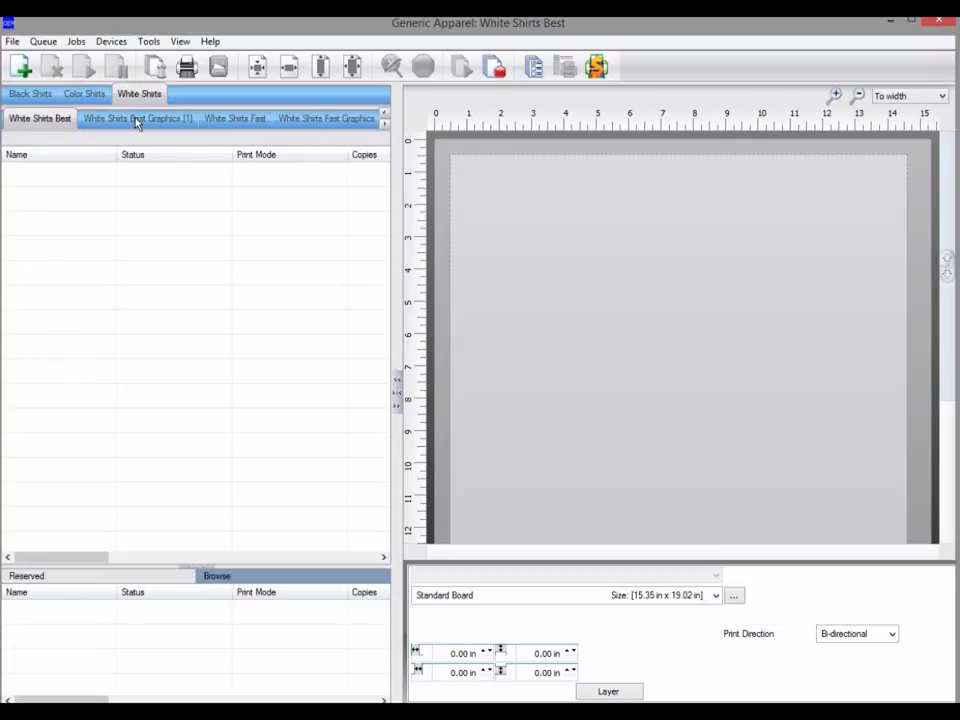
left_click(137, 120)
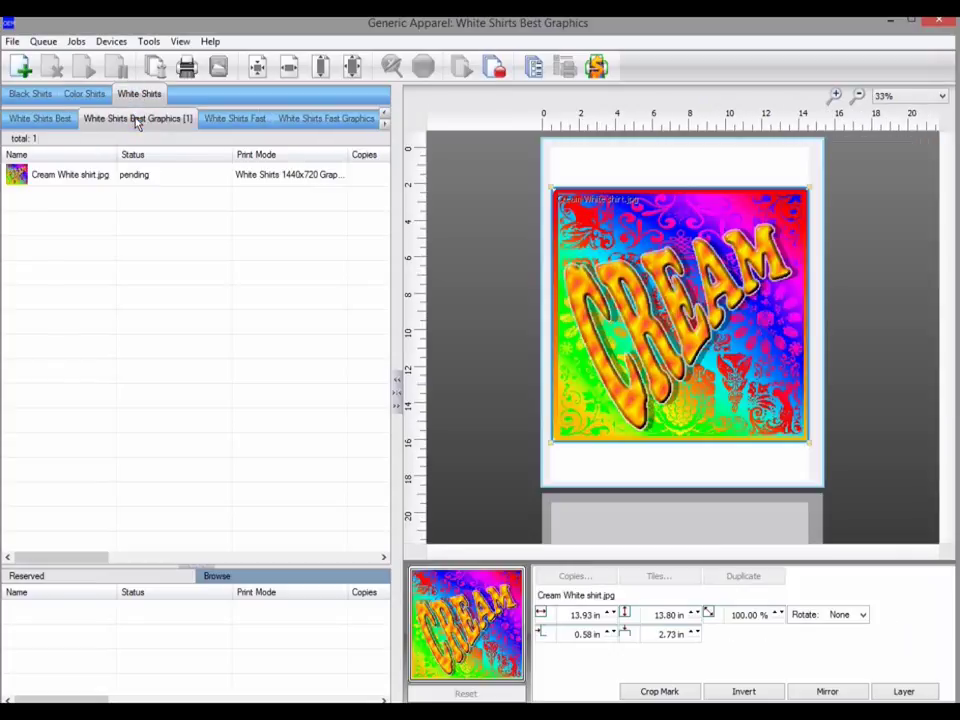
left_click(146, 177)
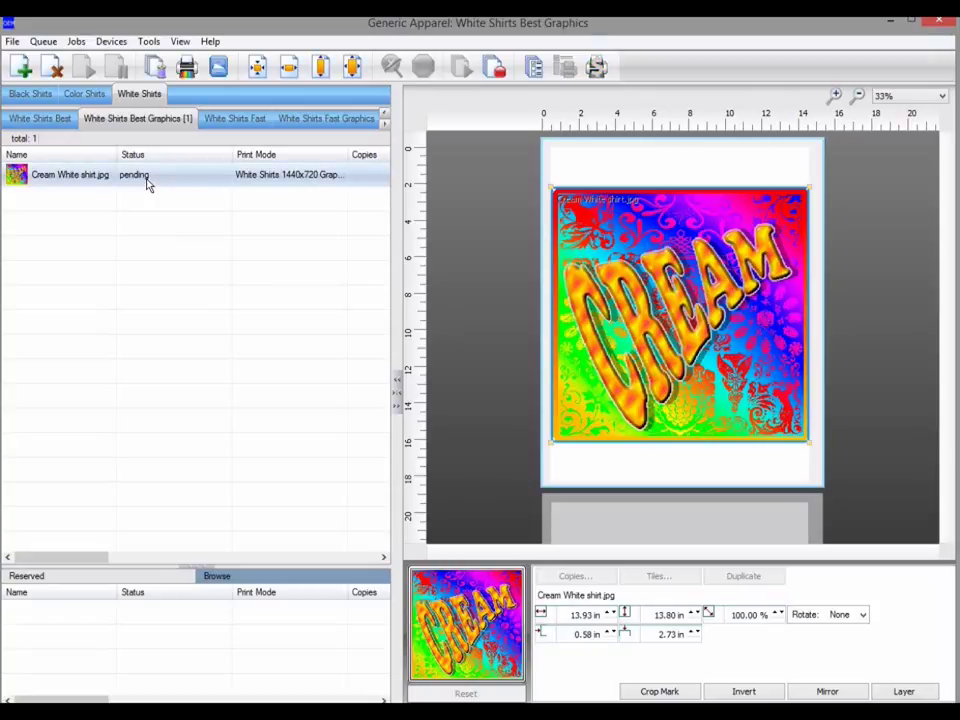
- Enable Override output profile in the job's Print mode overrides > ICC Profile properties
right_click(147, 179)
left_click(168, 189)
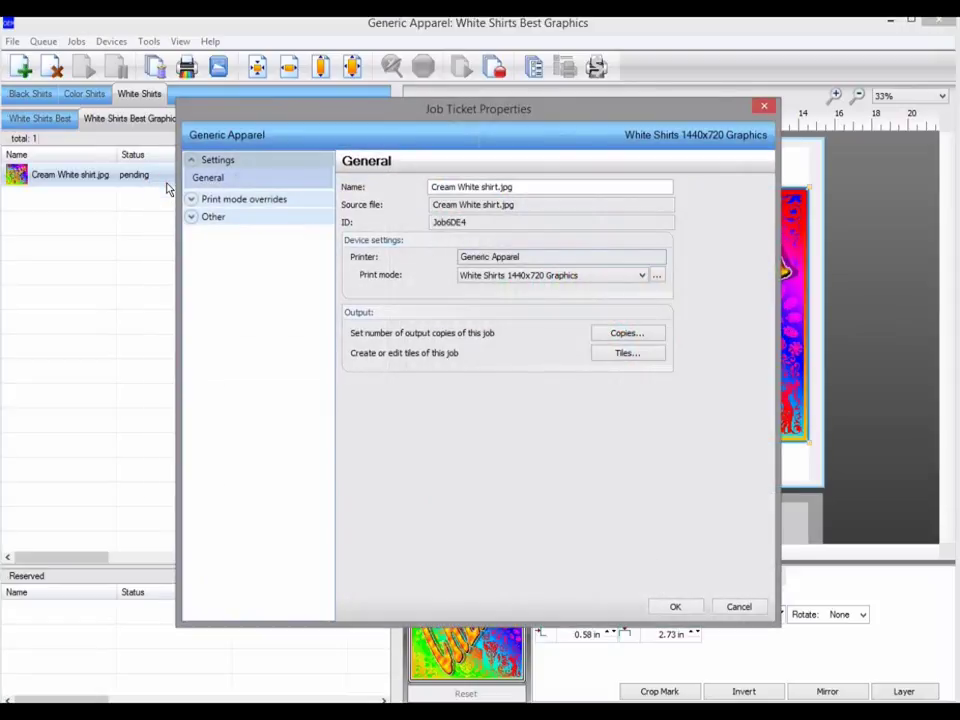
left_click(207, 203)
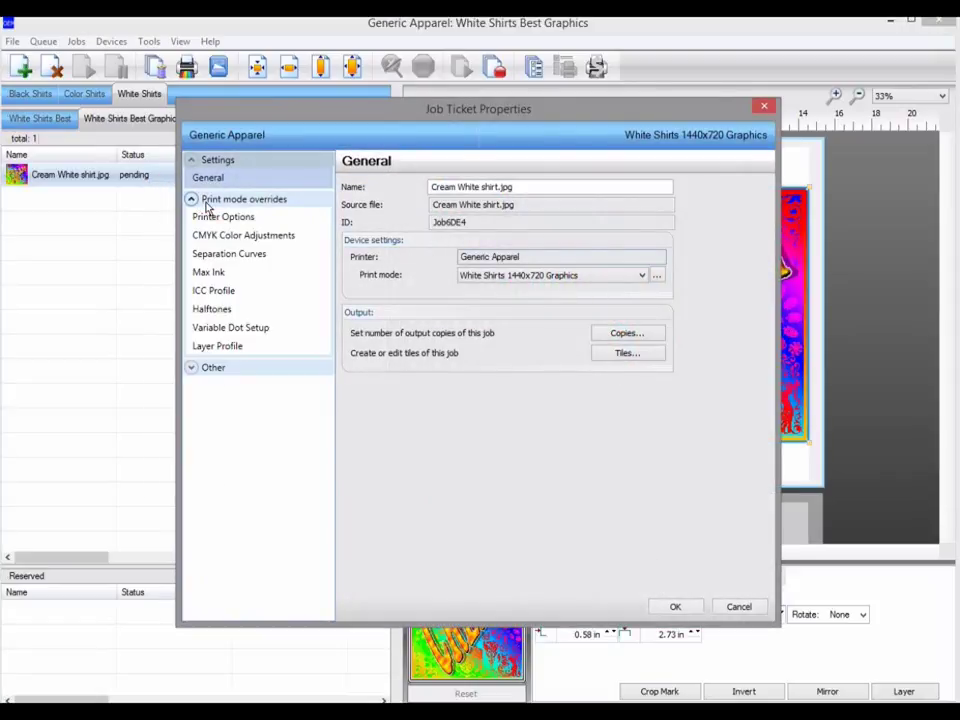
left_click(215, 291)
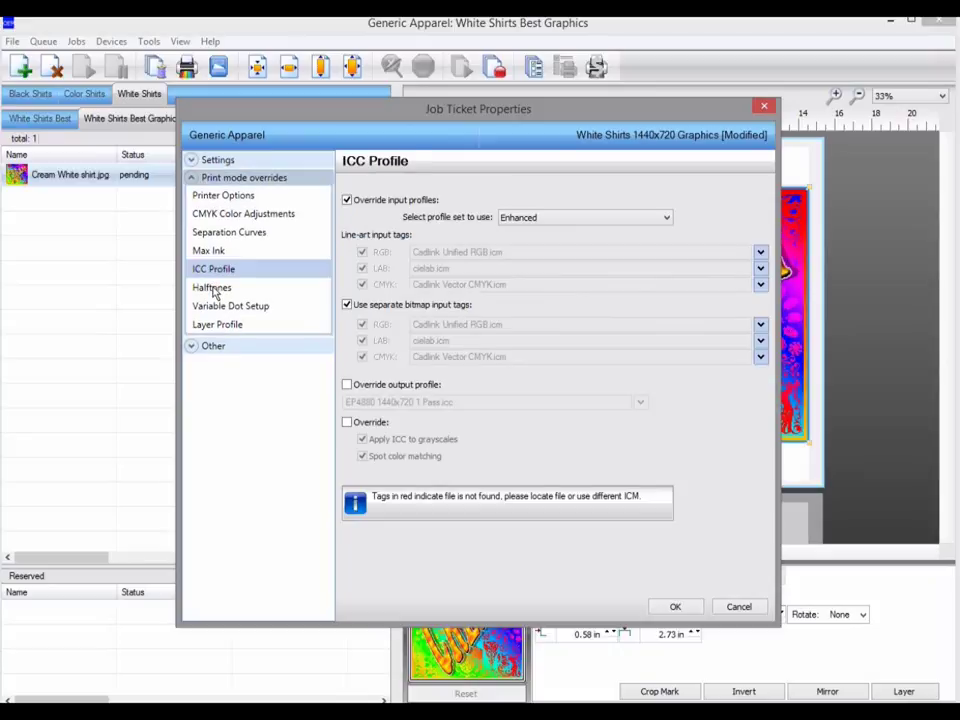
left_click(383, 389)
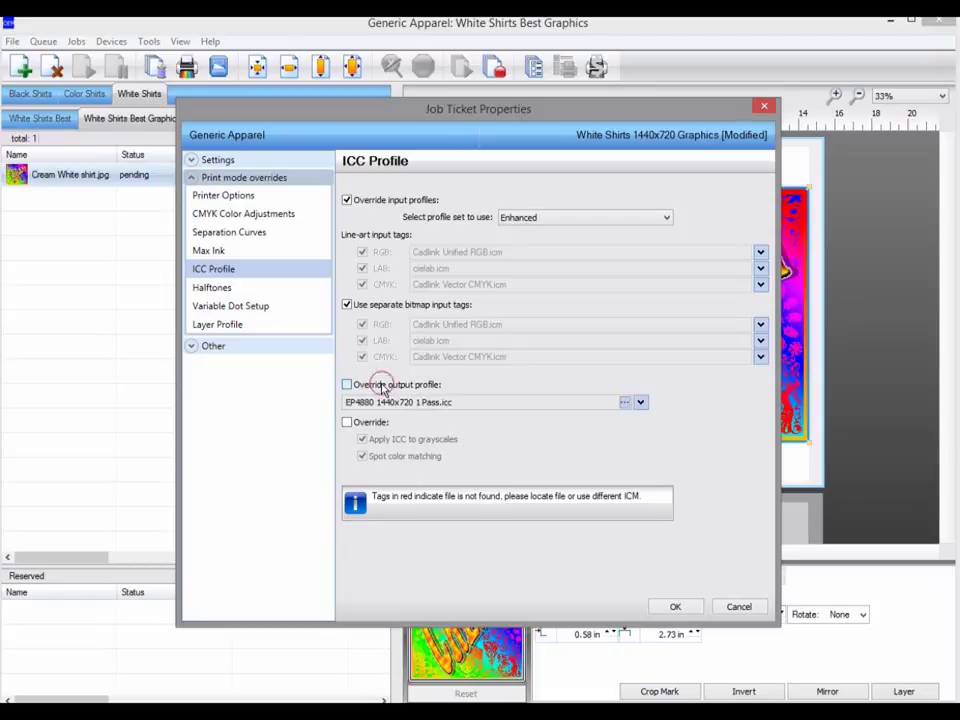
- Browse Link 1 to the printer profiles' Devicelinks folder, with Lighter 20pc.icm selected
left_click(641, 403)
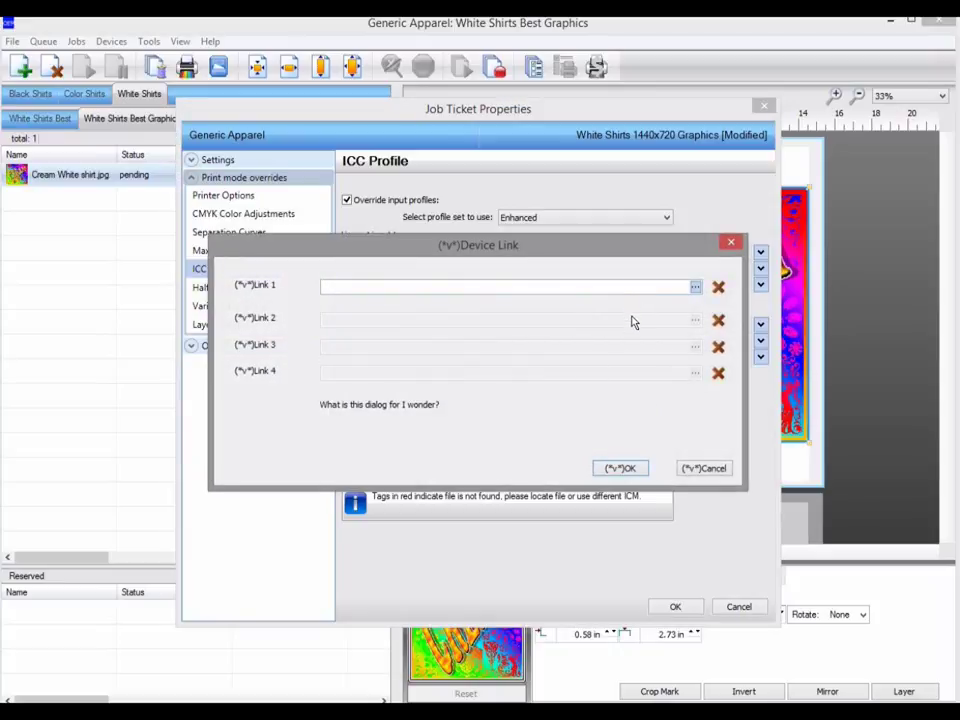
left_click(695, 288)
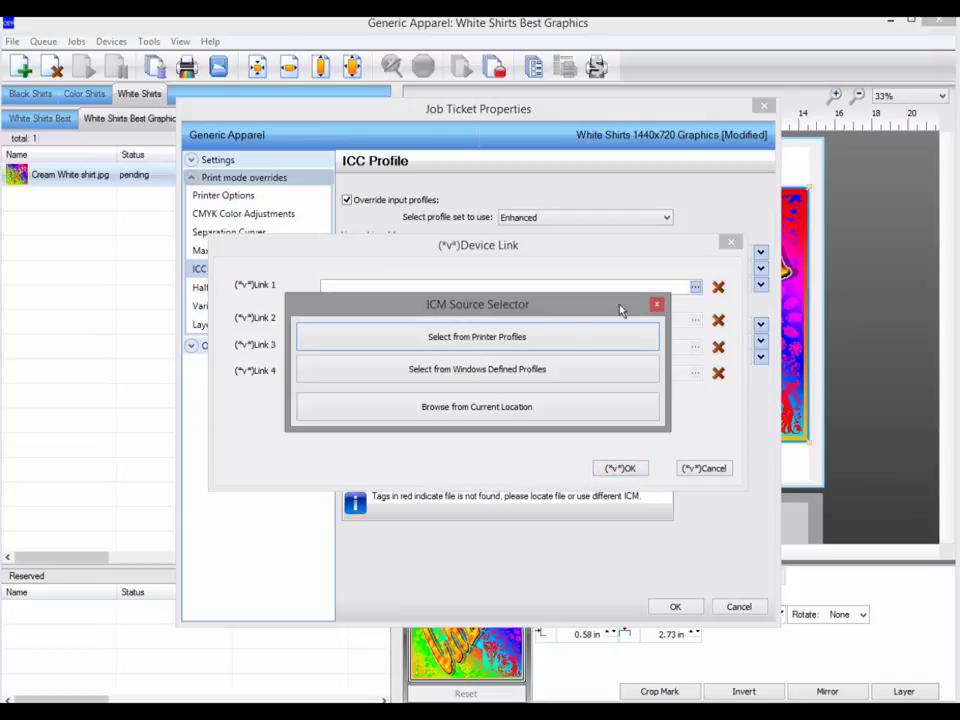
left_click(531, 342)
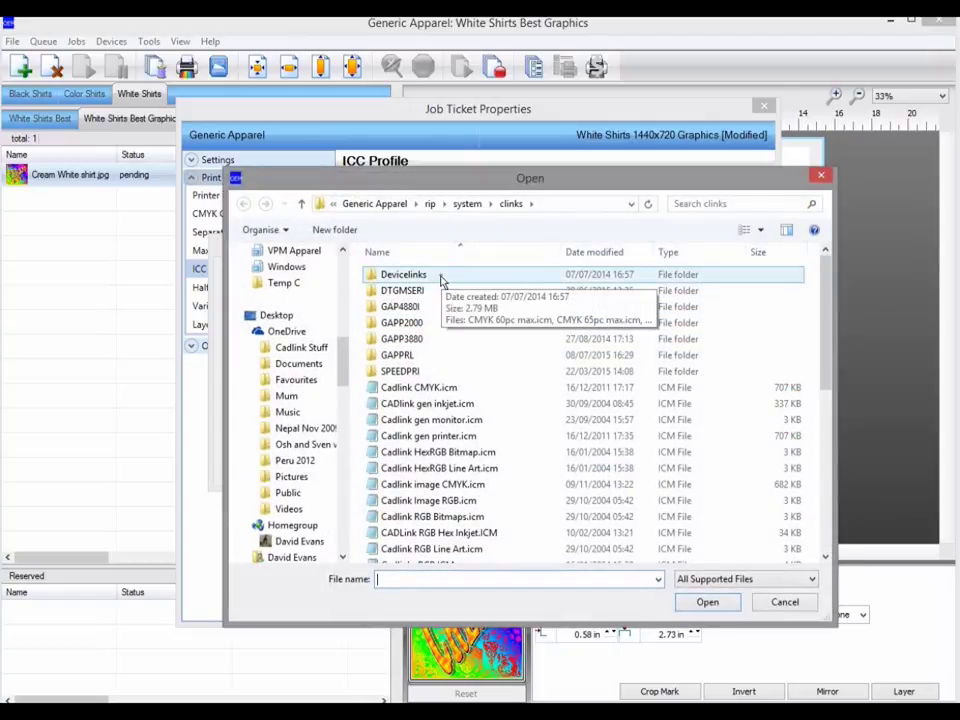
double_click(442, 279)
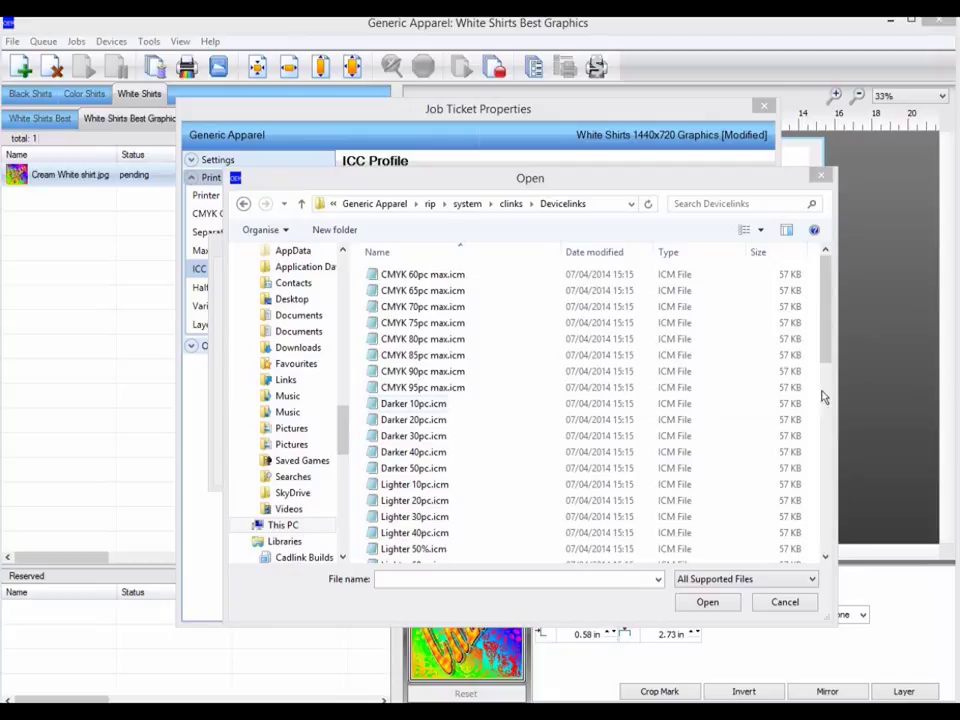
left_click(448, 500)
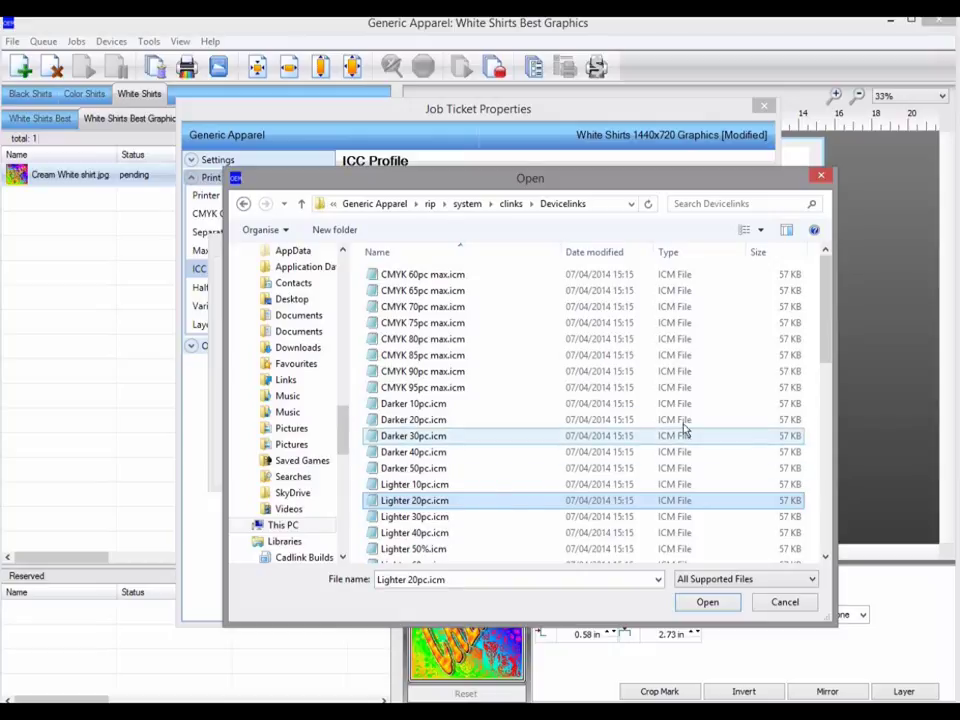
- Load Darker 30pc.icm from Devicelinks as device link 1 and confirm the Device Link dialog
scroll(800, 490, "down", 10)
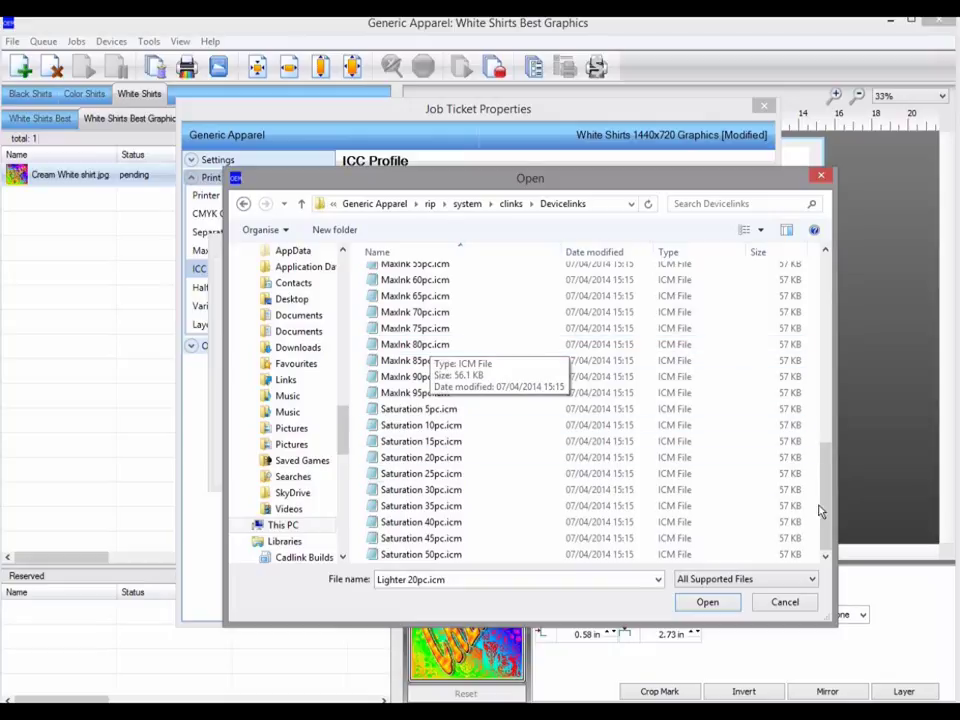
left_click_drag(825, 516, 836, 332)
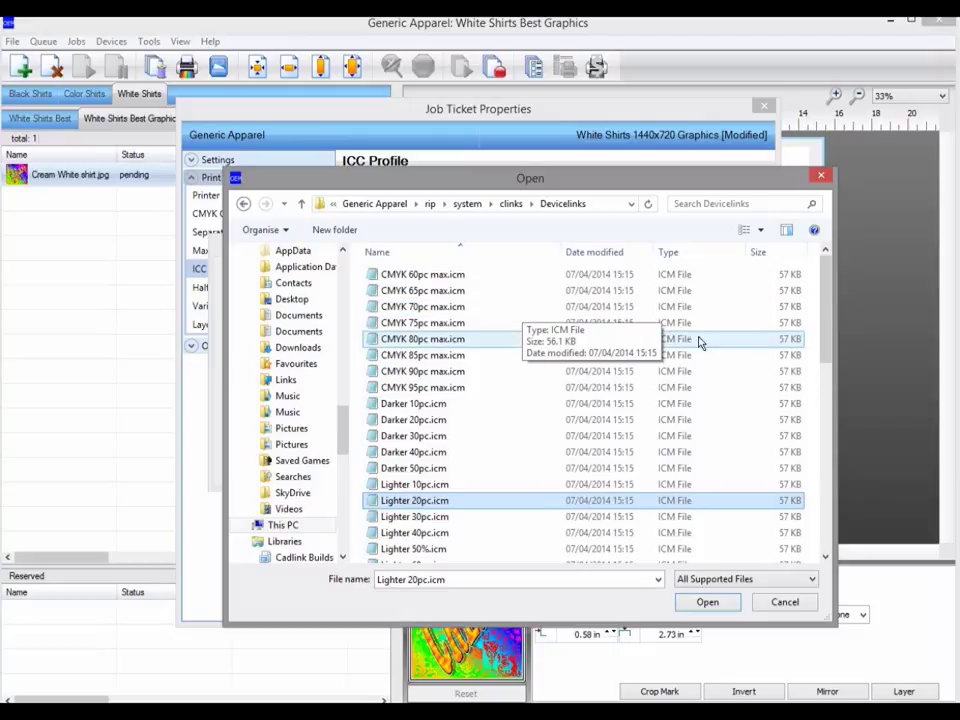
left_click_drag(825, 321, 815, 415)
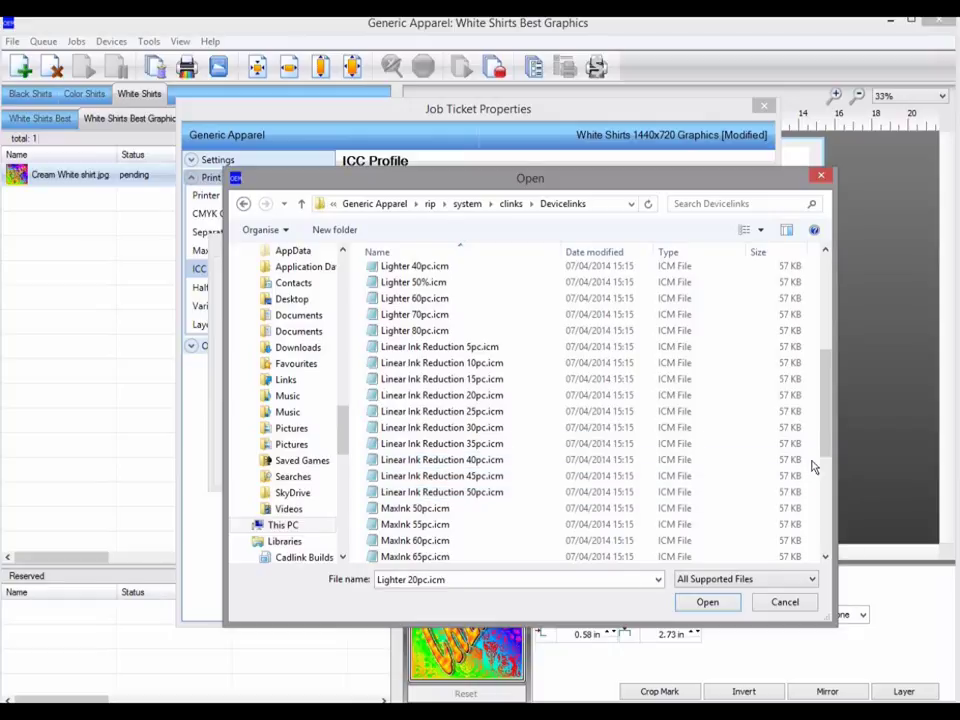
left_click_drag(825, 444, 846, 357)
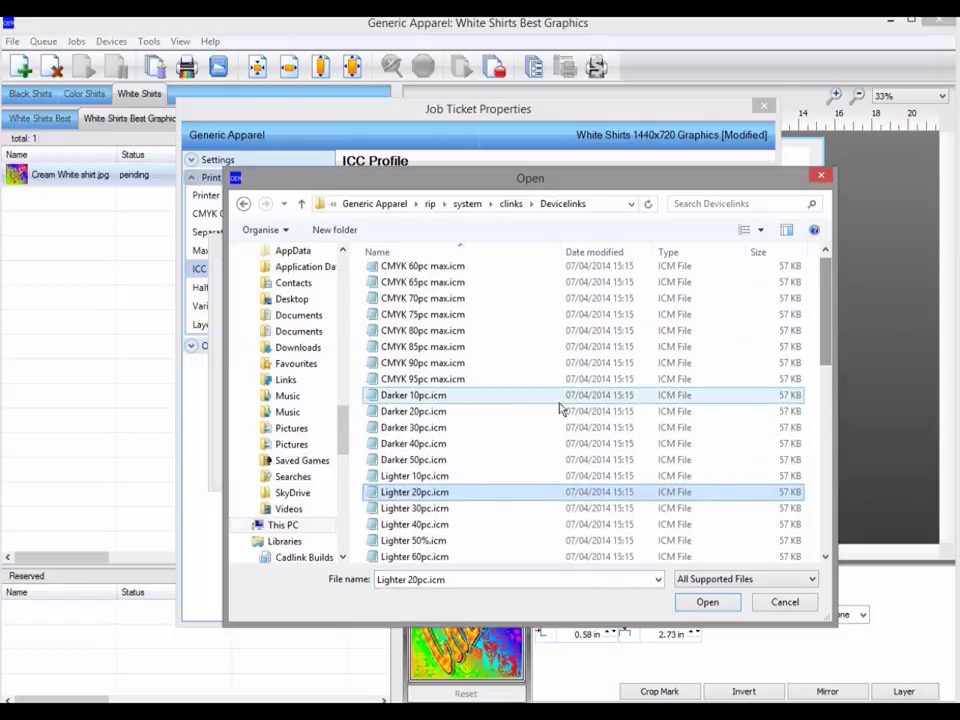
left_click(485, 429)
left_click(707, 602)
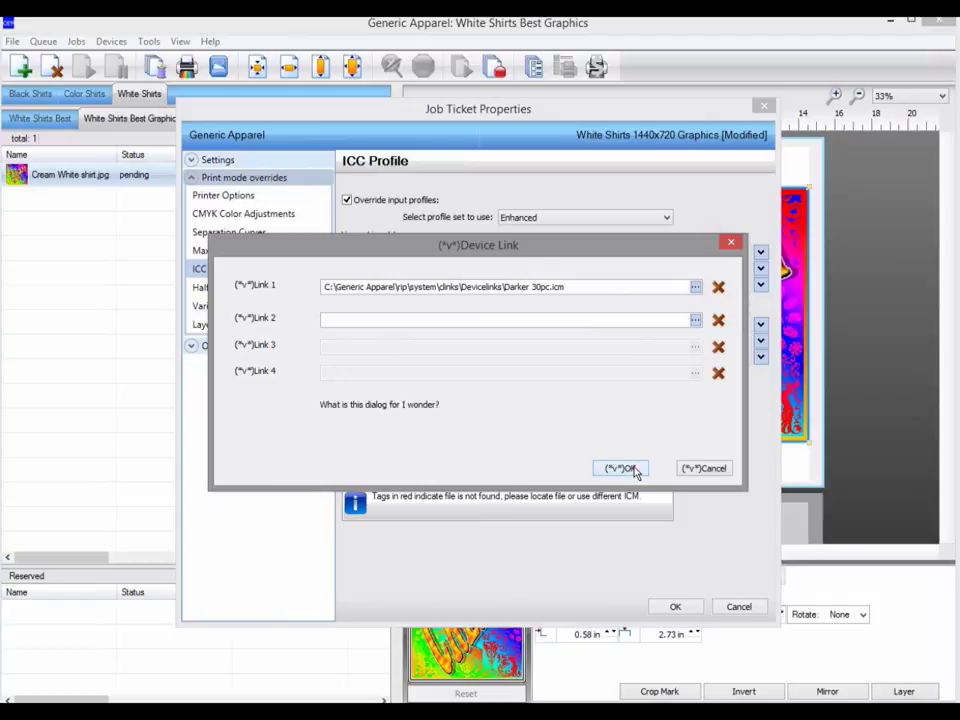
left_click(622, 468)
- Apply the CREAM job ticket, view the raw page output as black, then close the preview
left_click(675, 606)
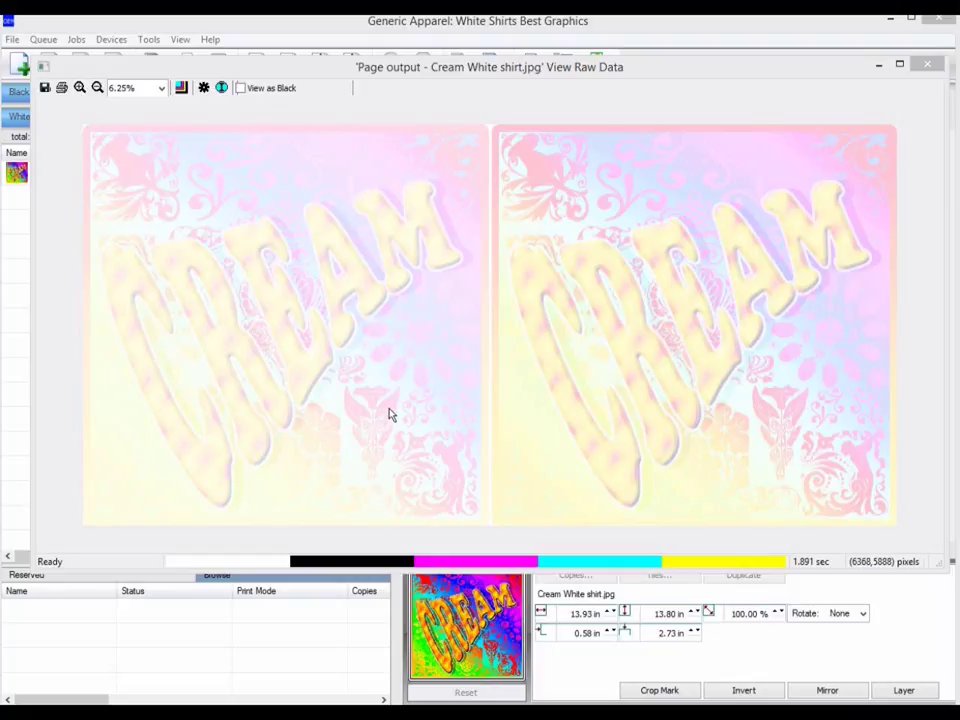
left_click(272, 91)
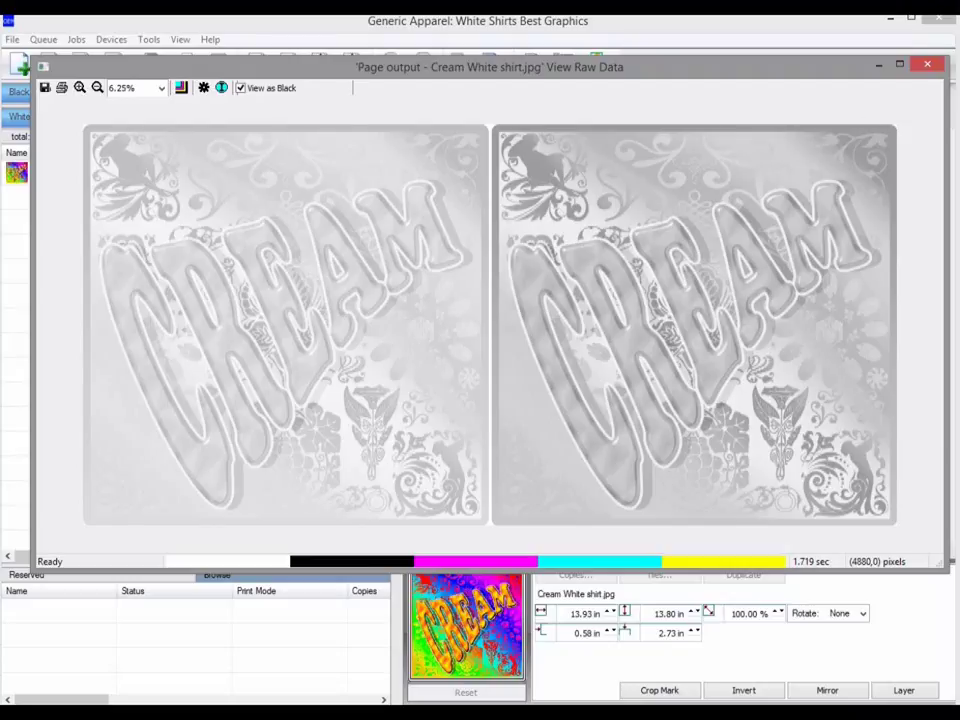
key("Escape")
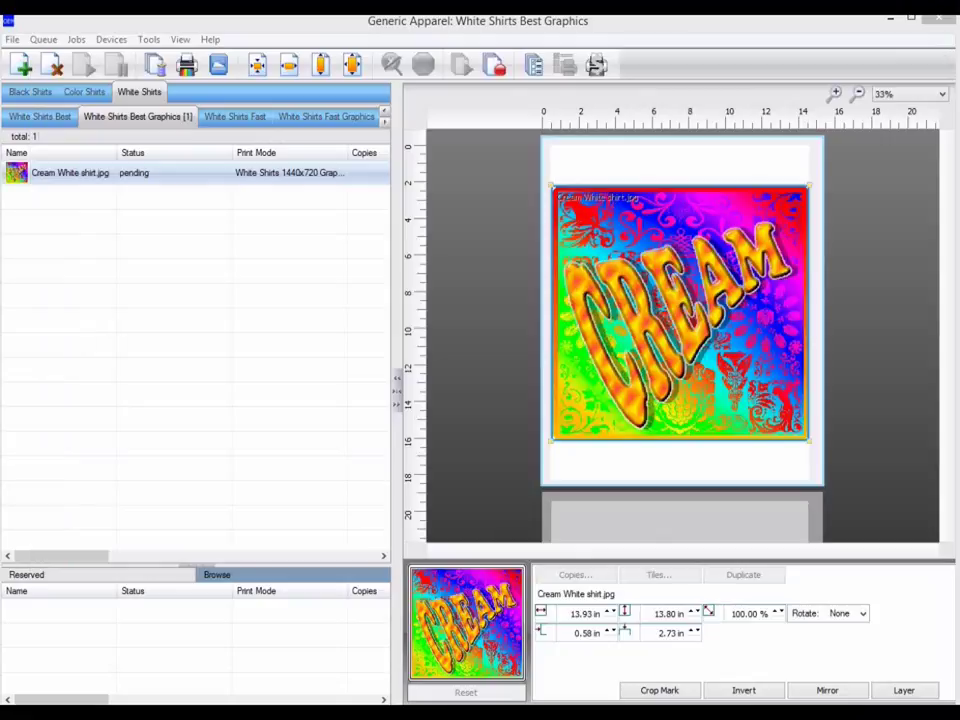
- Reopen the CREAM job's ICC Profile overrides and its output Device Link settings
double_click(300, 186)
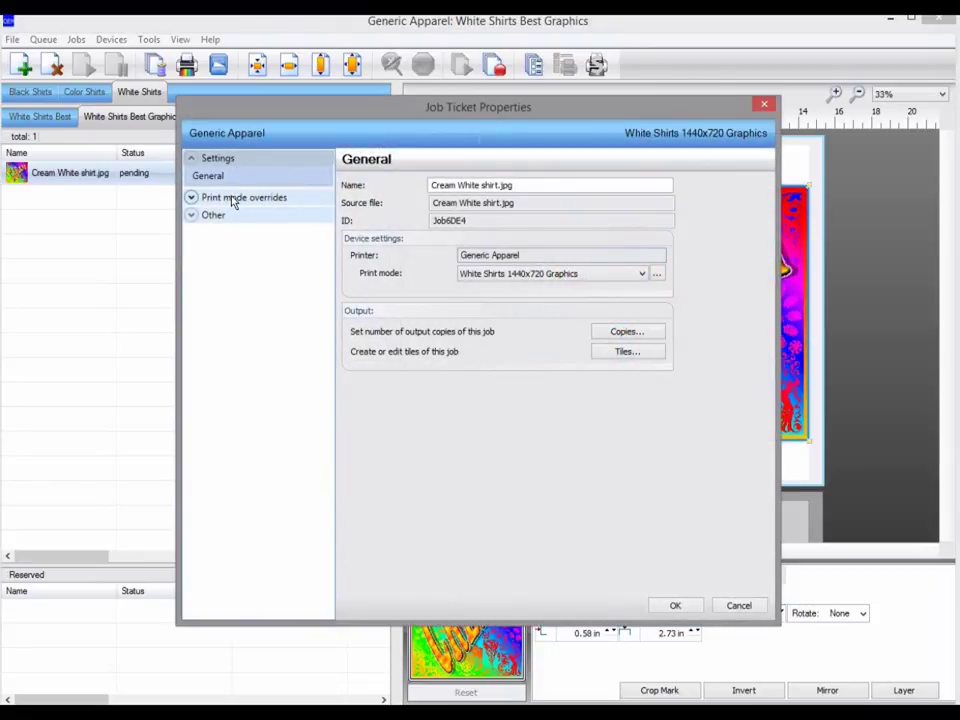
left_click(233, 199)
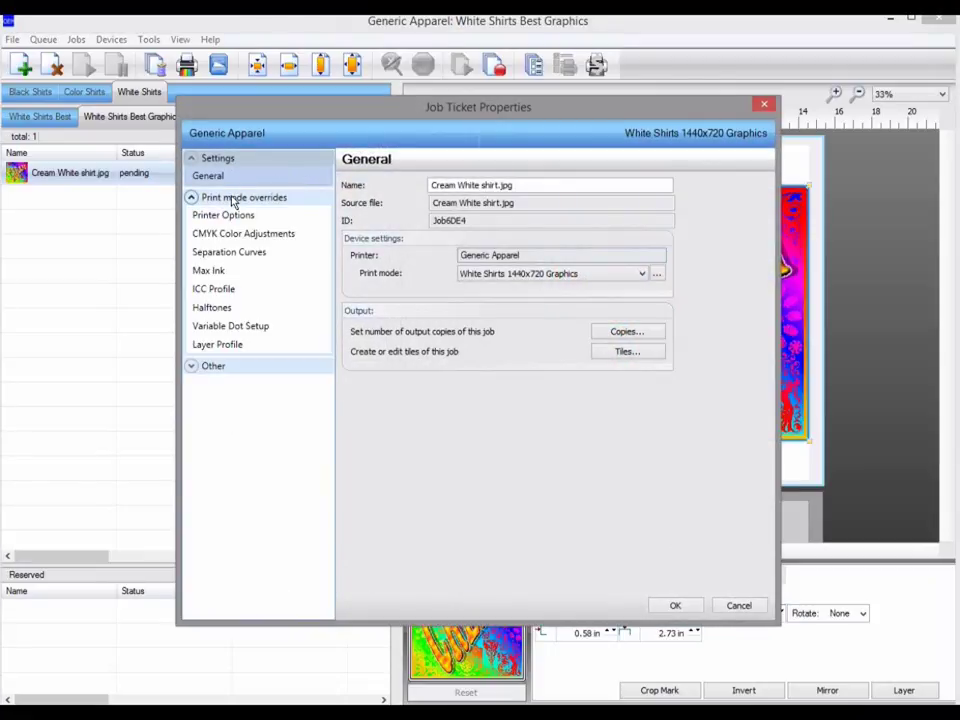
left_click(214, 289)
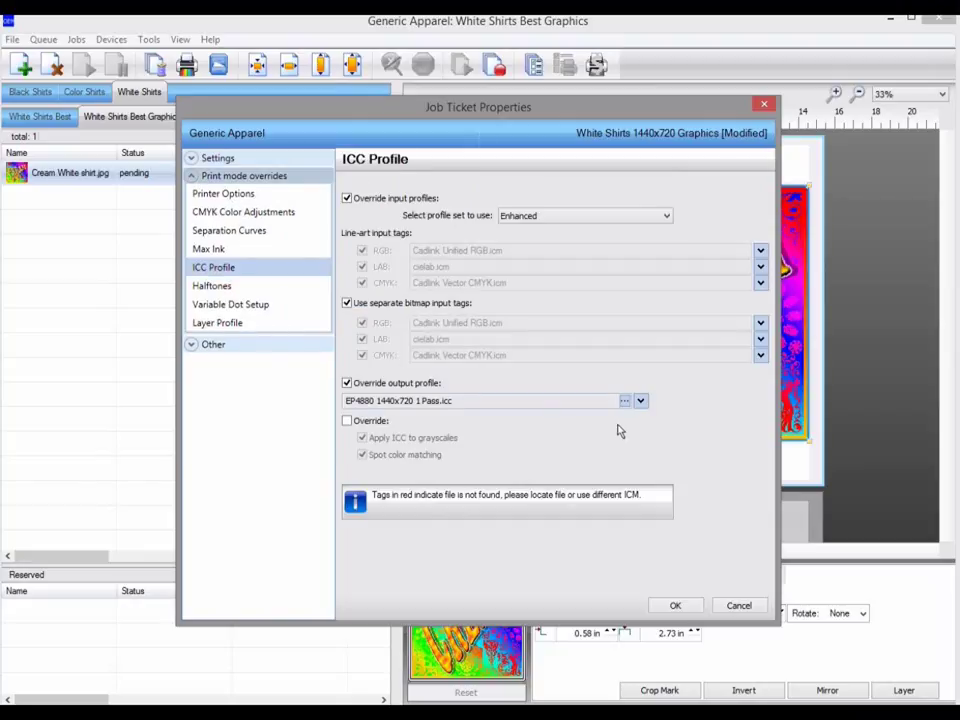
left_click(641, 401)
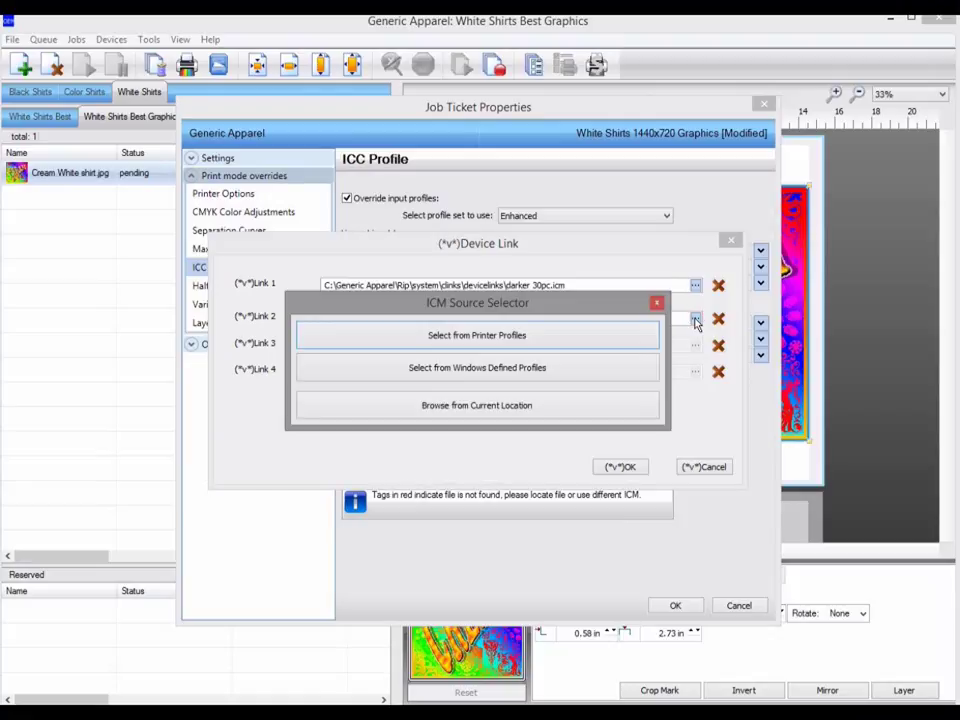
- Set device link 2 to Saturation 30pc.icm and apply the job settings
left_click(527, 340)
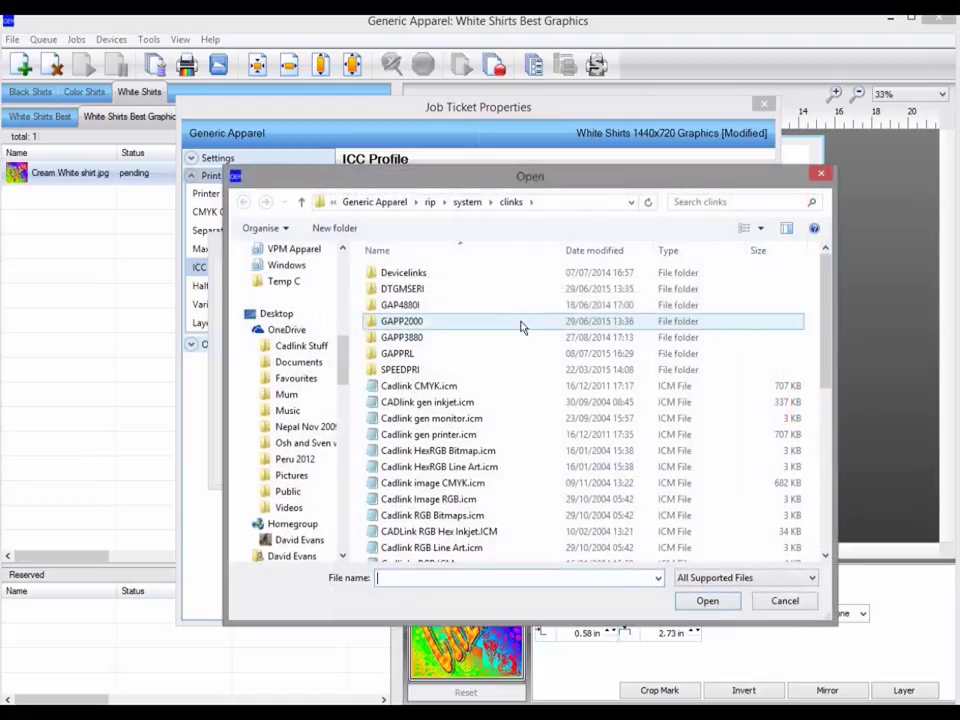
double_click(466, 278)
left_click_drag(823, 317, 820, 514)
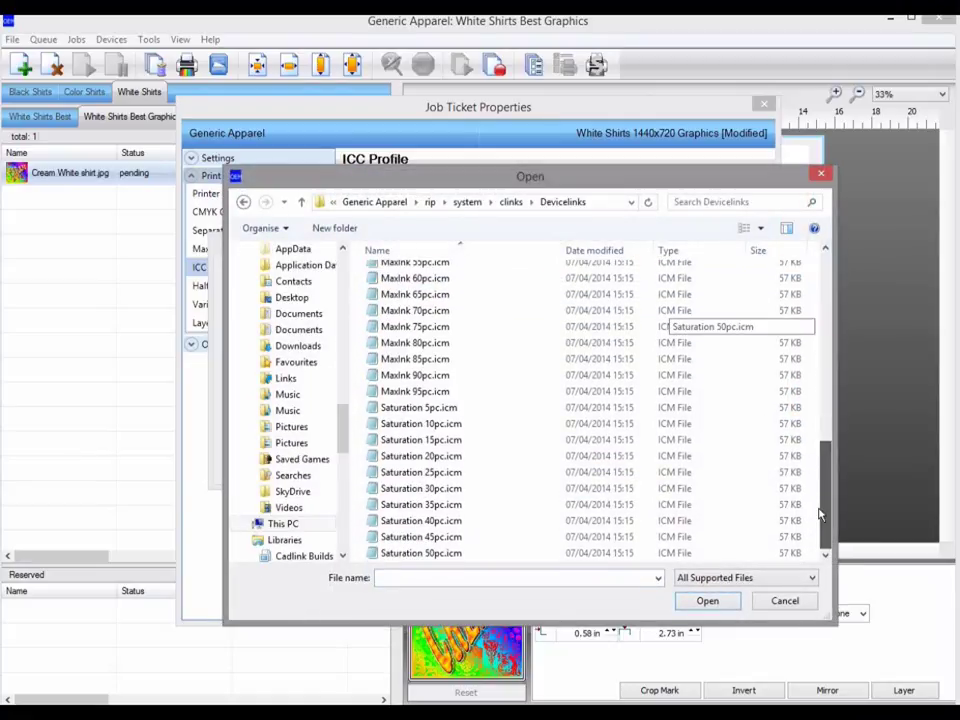
double_click(452, 488)
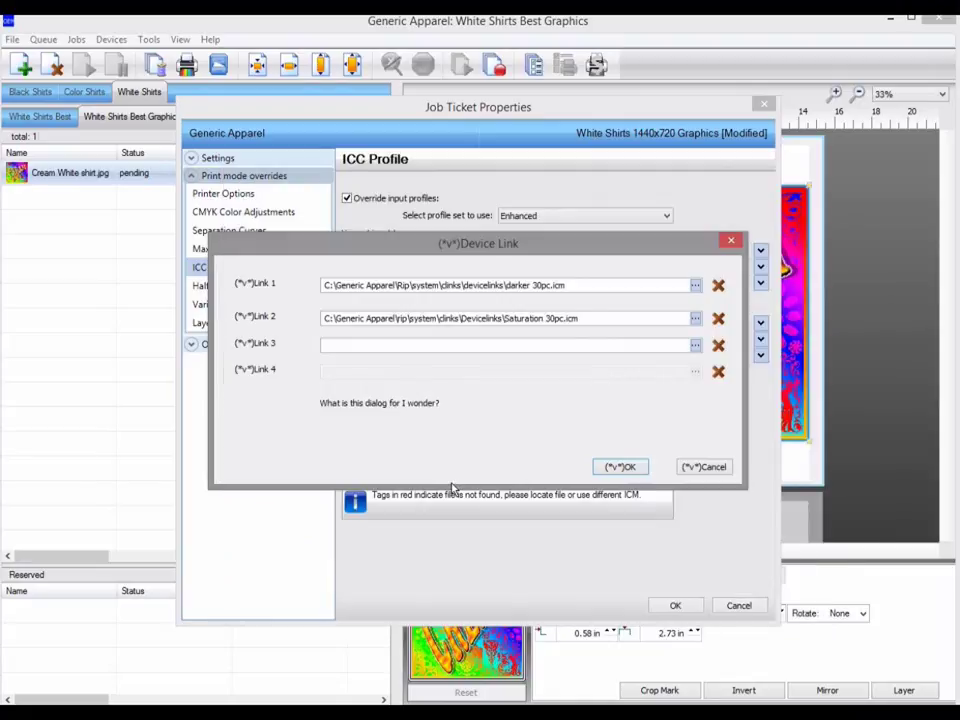
left_click(632, 468)
left_click(673, 605)
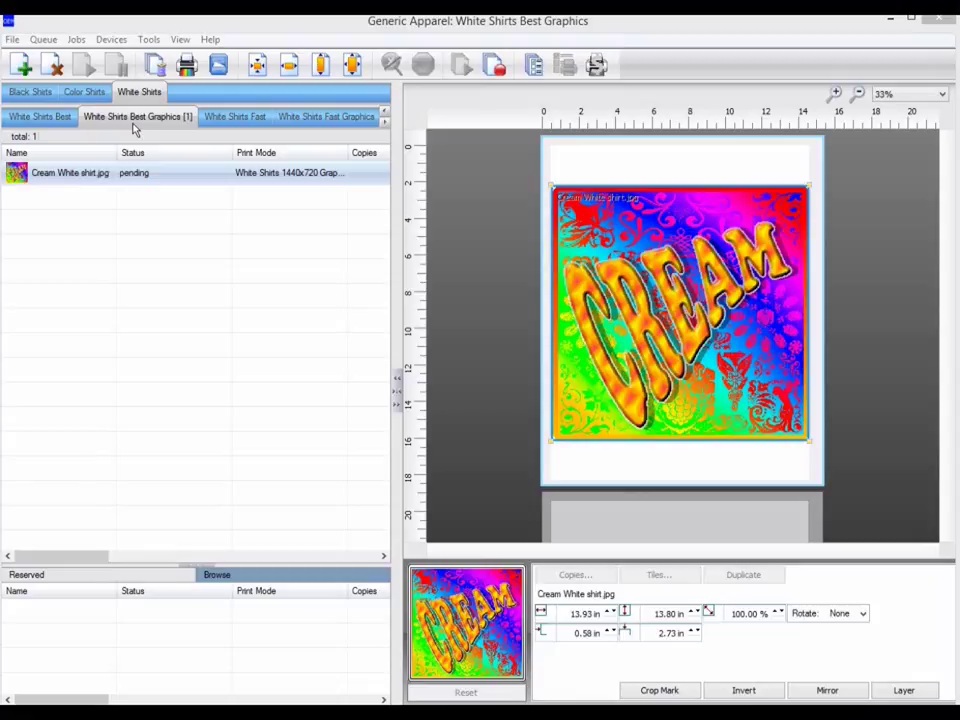
- Enable the queue's output-profile override and set device link 1 to Darker 30pc.icm
left_click(42, 38)
left_click(89, 231)
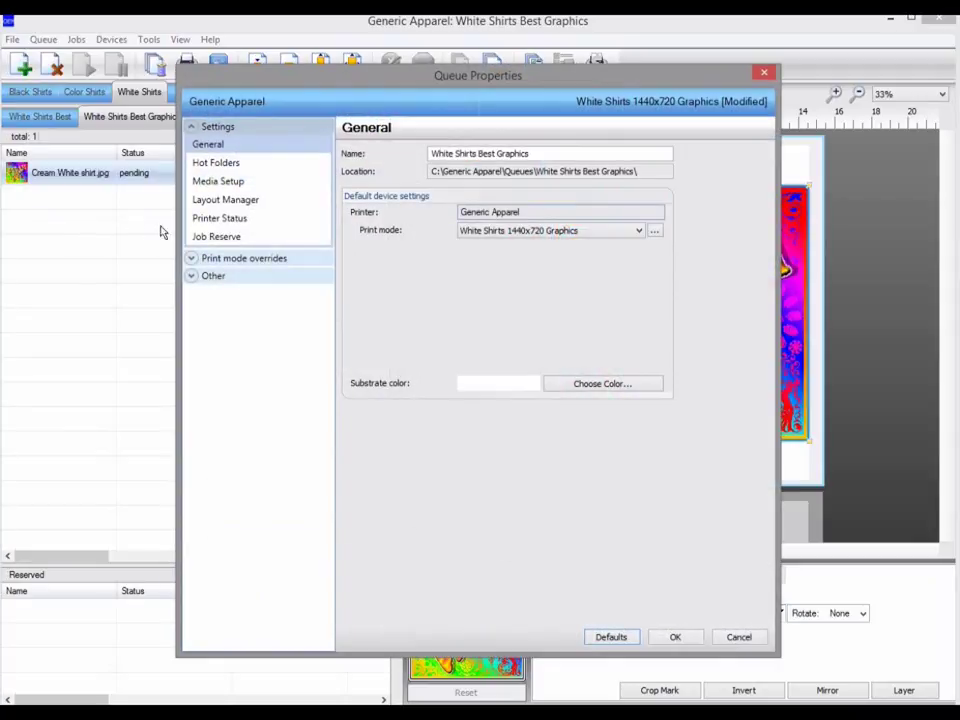
left_click(236, 259)
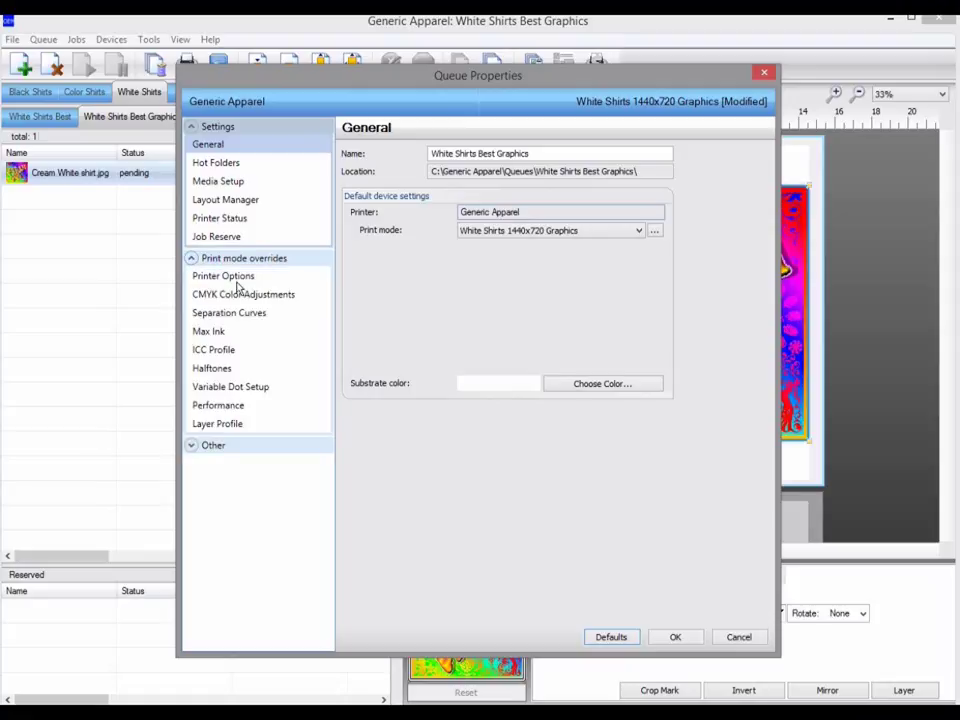
left_click(225, 350)
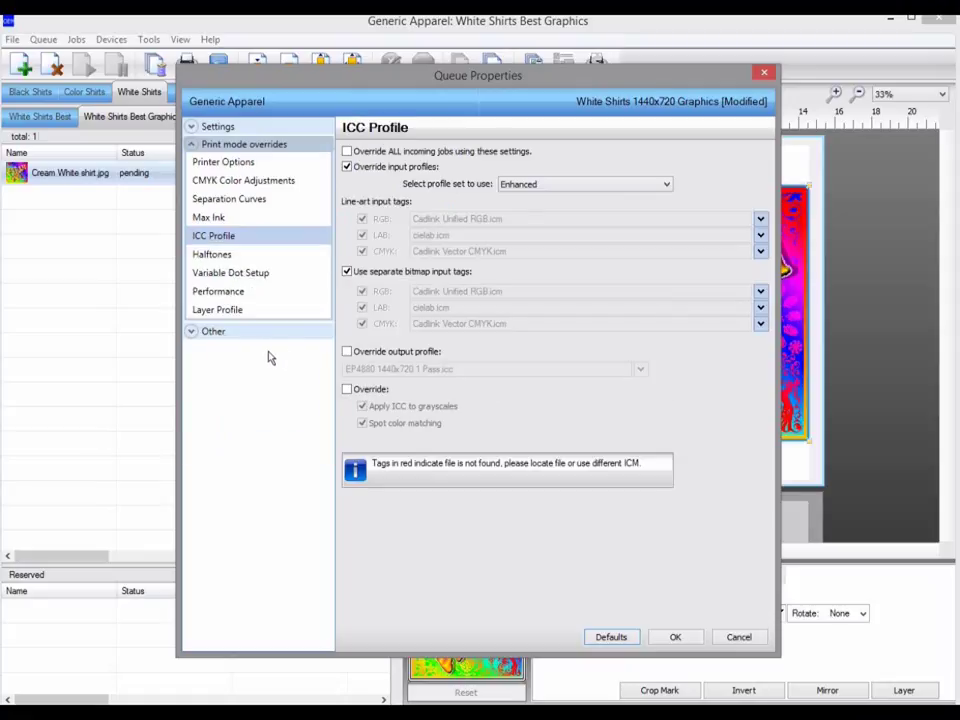
left_click(379, 356)
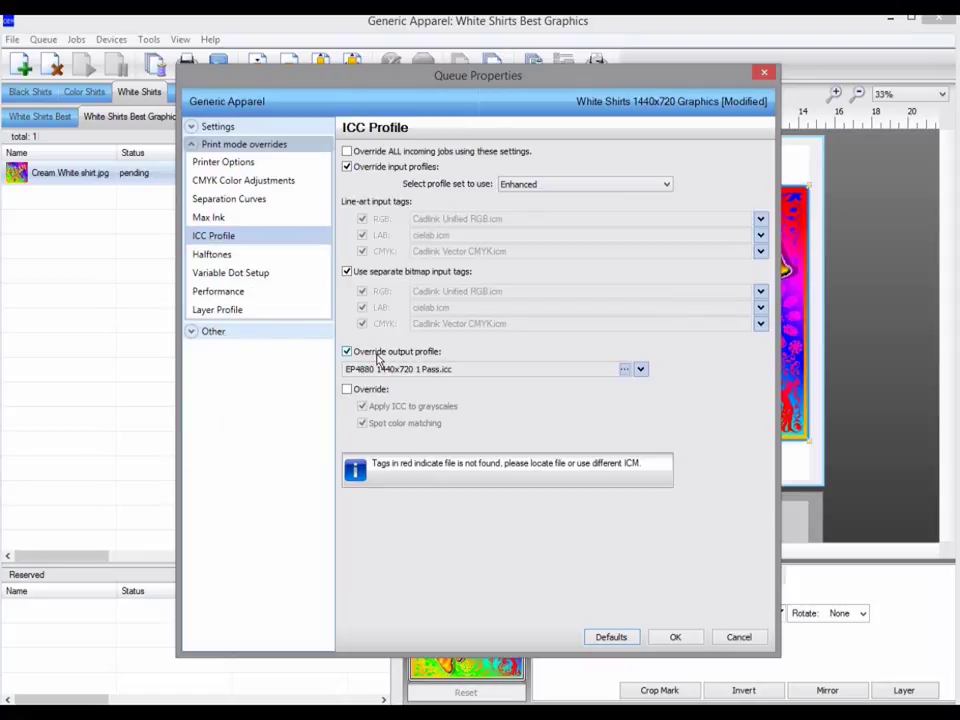
left_click(645, 371)
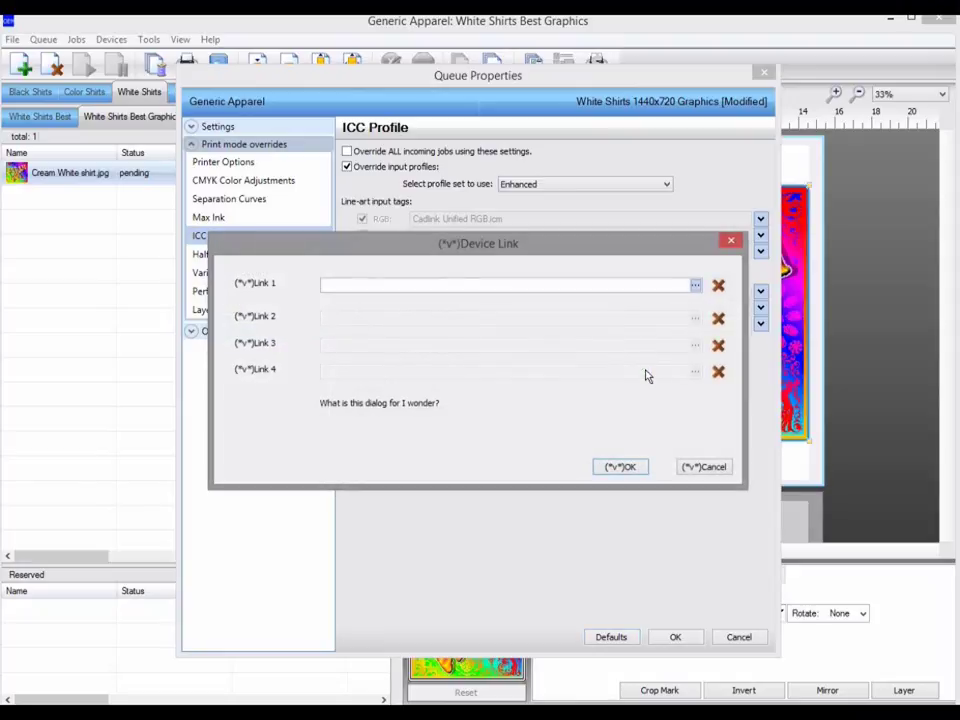
left_click(695, 285)
left_click(600, 330)
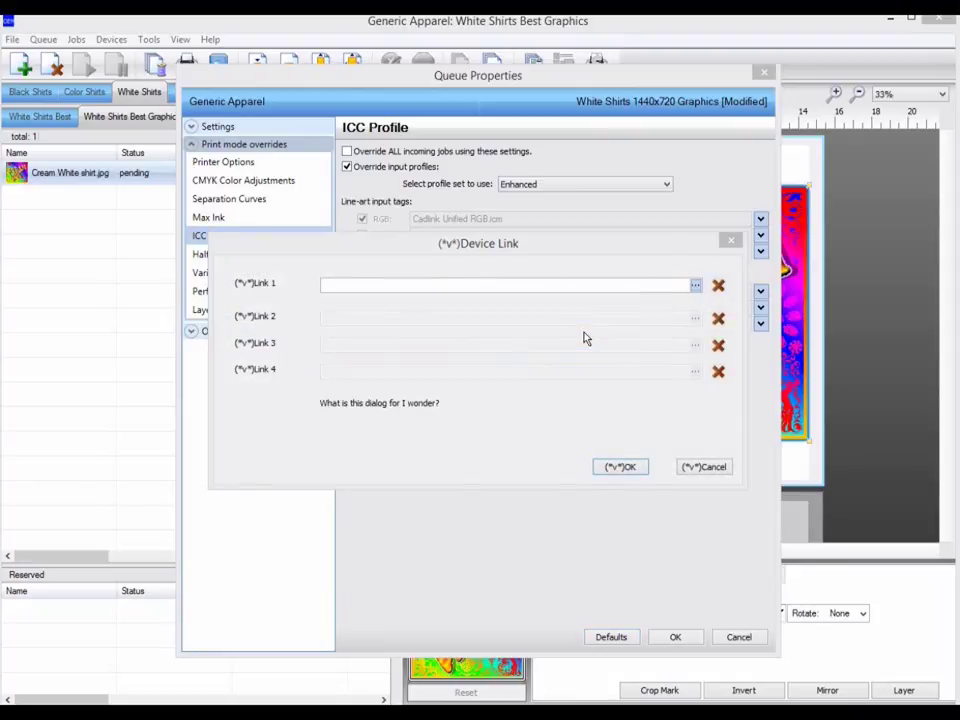
double_click(429, 274)
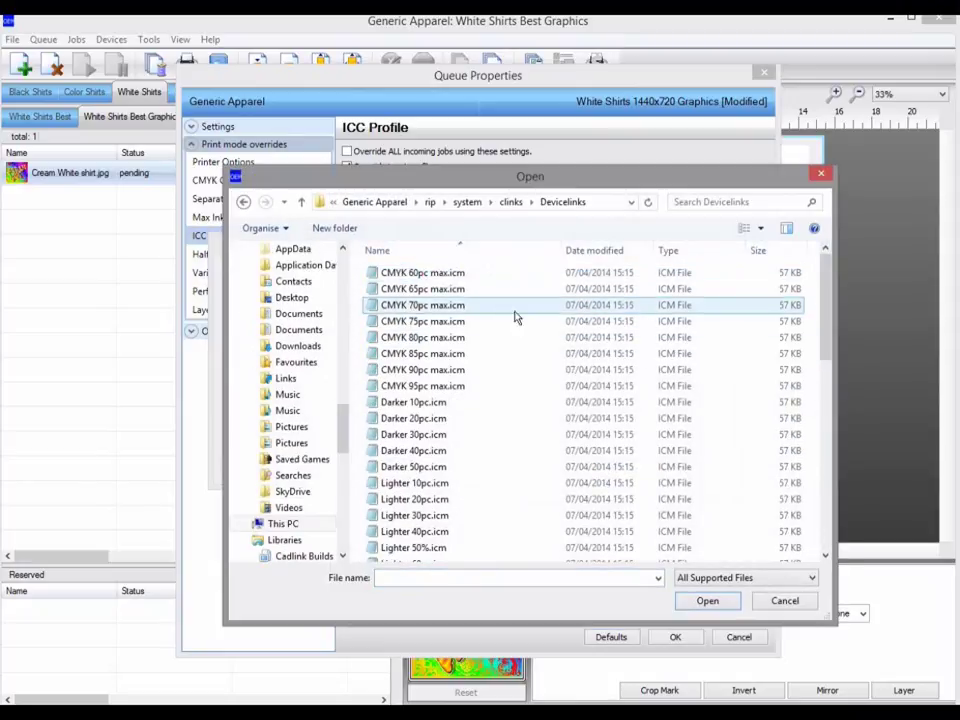
double_click(452, 436)
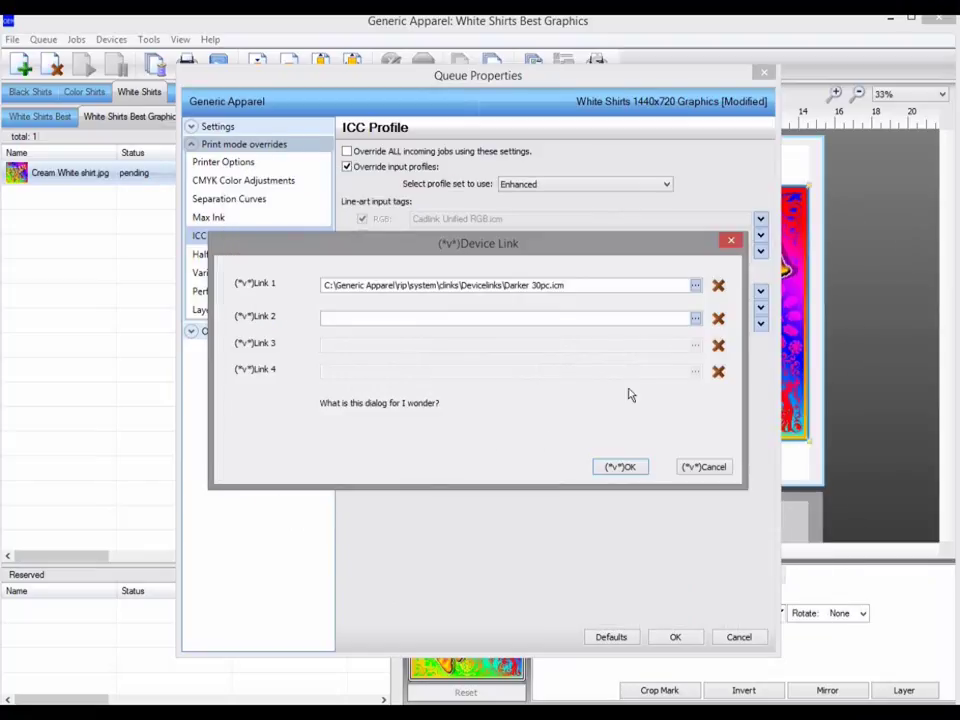
- Set device link 2 to Saturation 20pc.icm and apply the Queue Properties
left_click(695, 318)
left_click(606, 345)
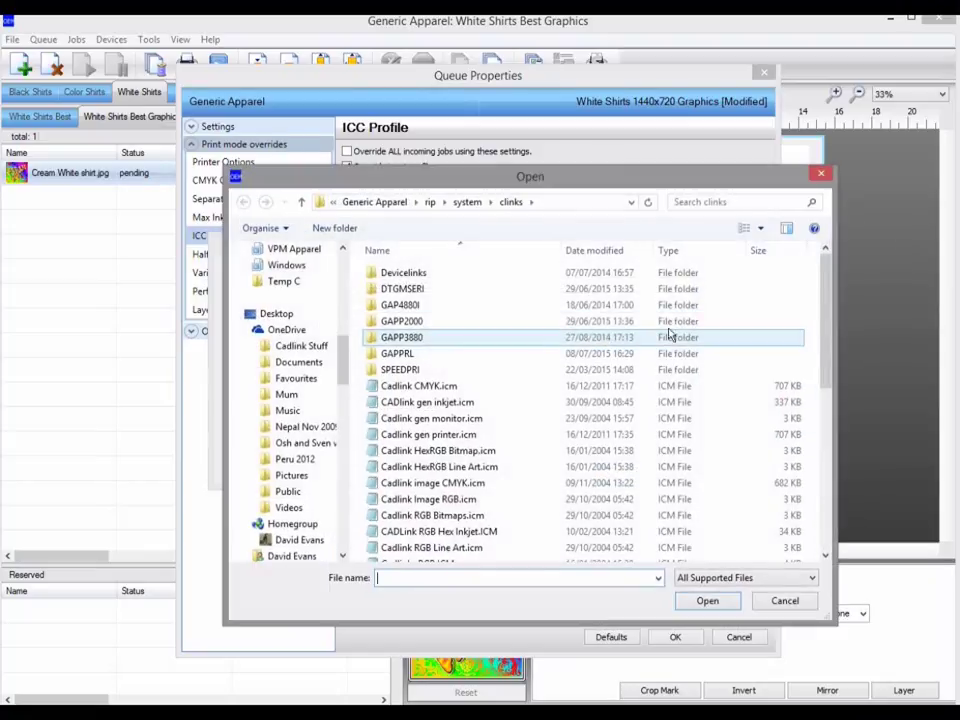
double_click(489, 276)
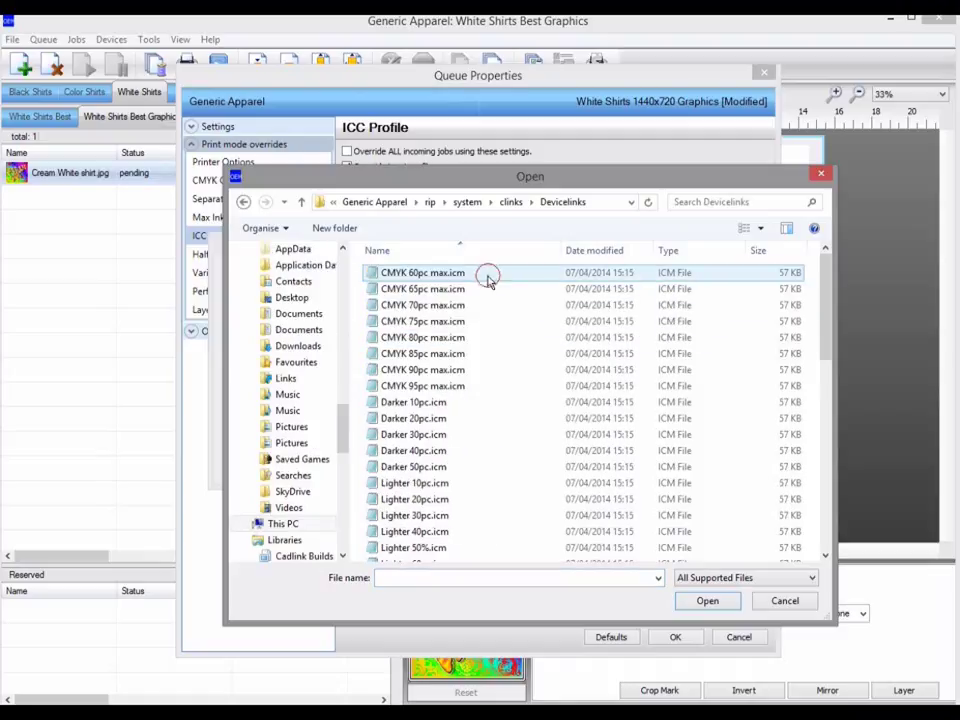
left_click_drag(824, 285, 816, 522)
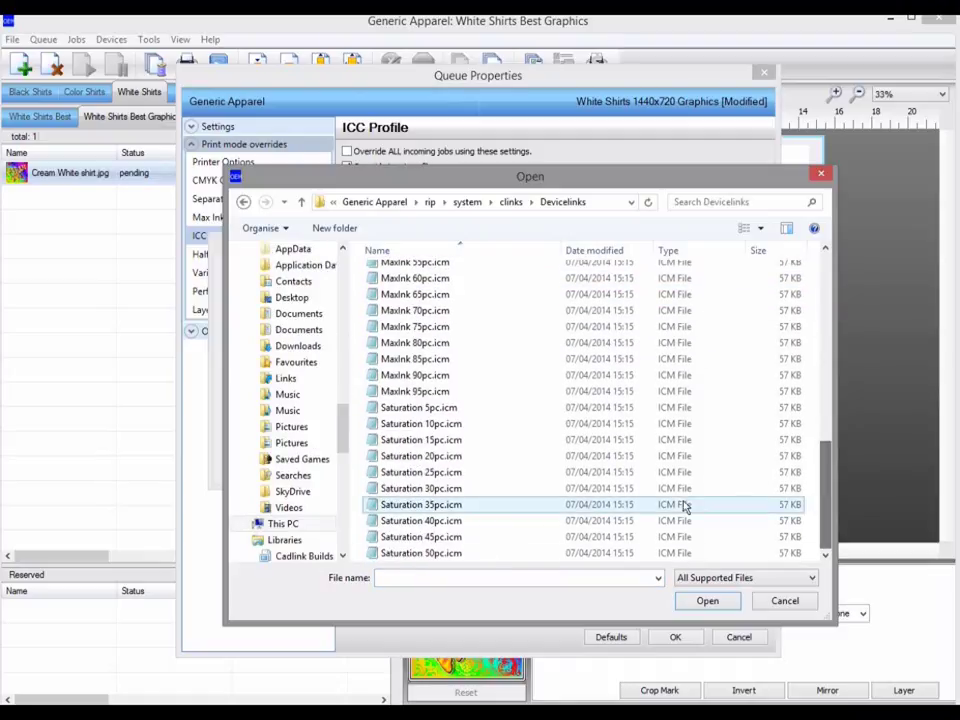
double_click(484, 462)
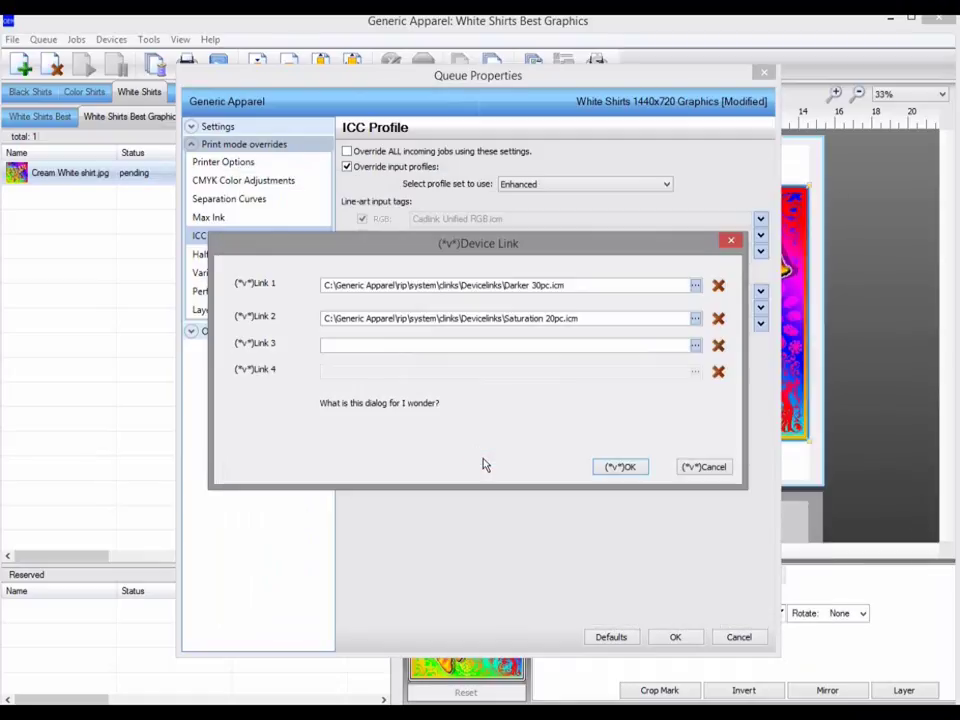
left_click(619, 468)
left_click(677, 637)
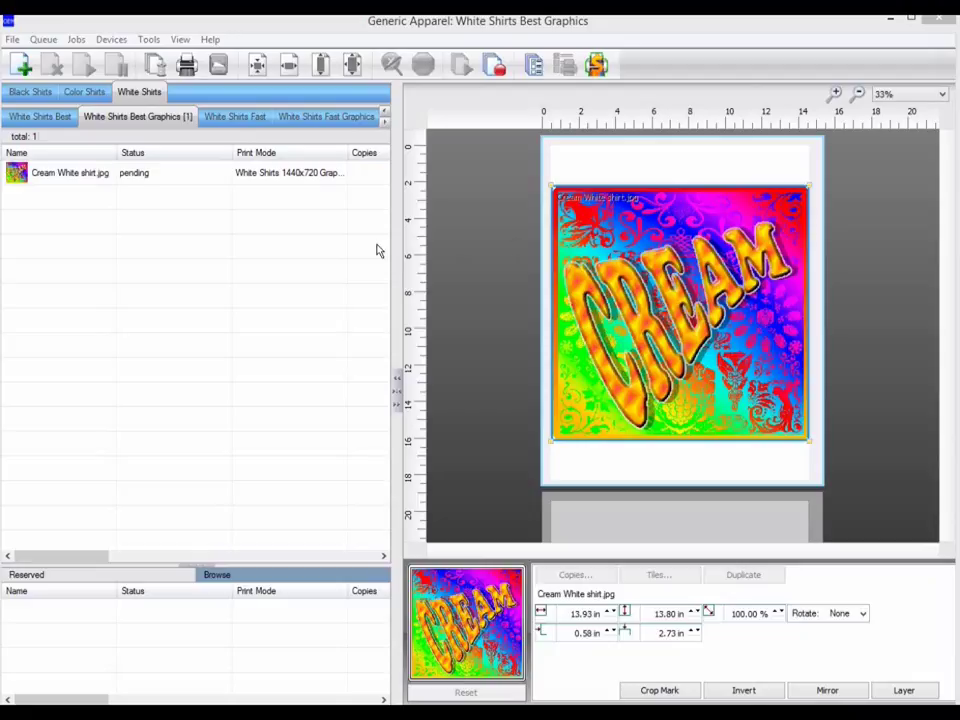
- Open Black Shirts Best queue's Layer Profile overrides and edit the Color layer's print mode
left_click(27, 92)
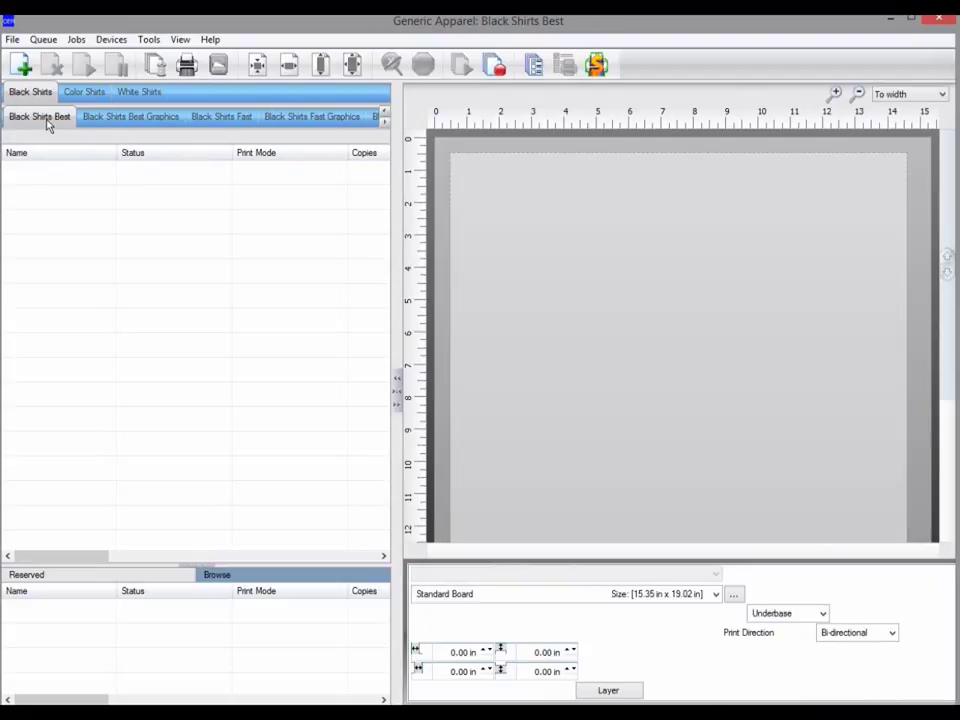
double_click(47, 118)
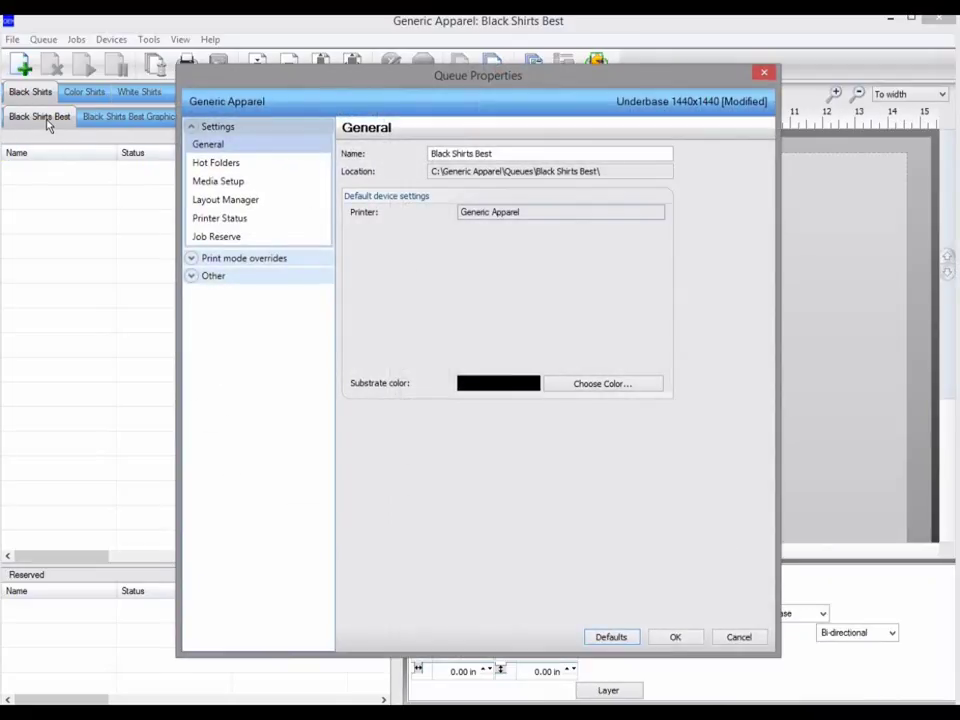
left_click(210, 260)
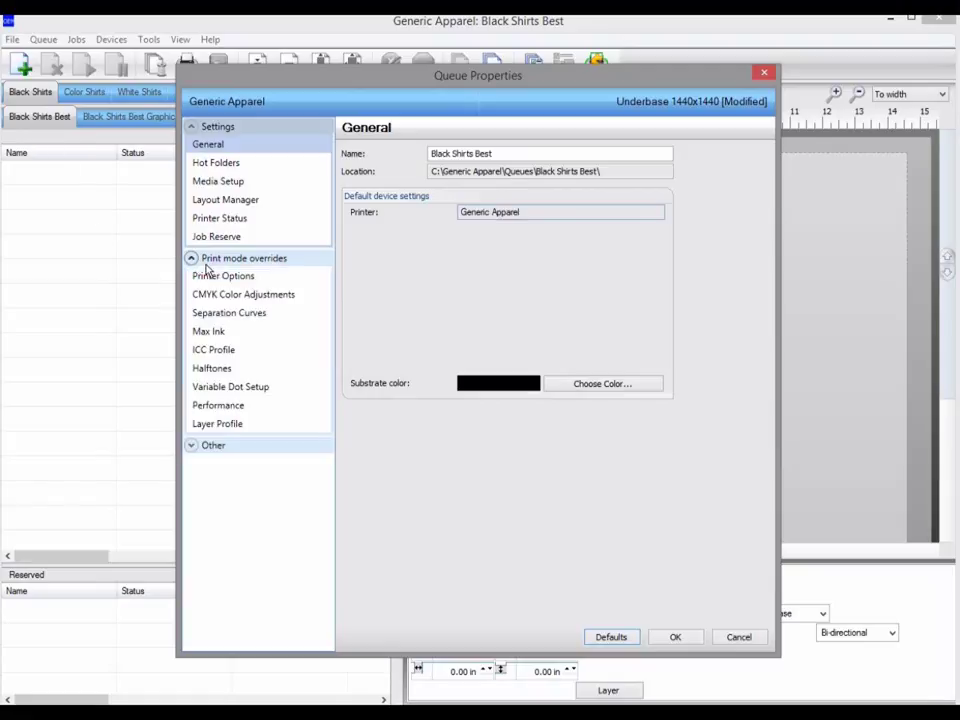
left_click(236, 351)
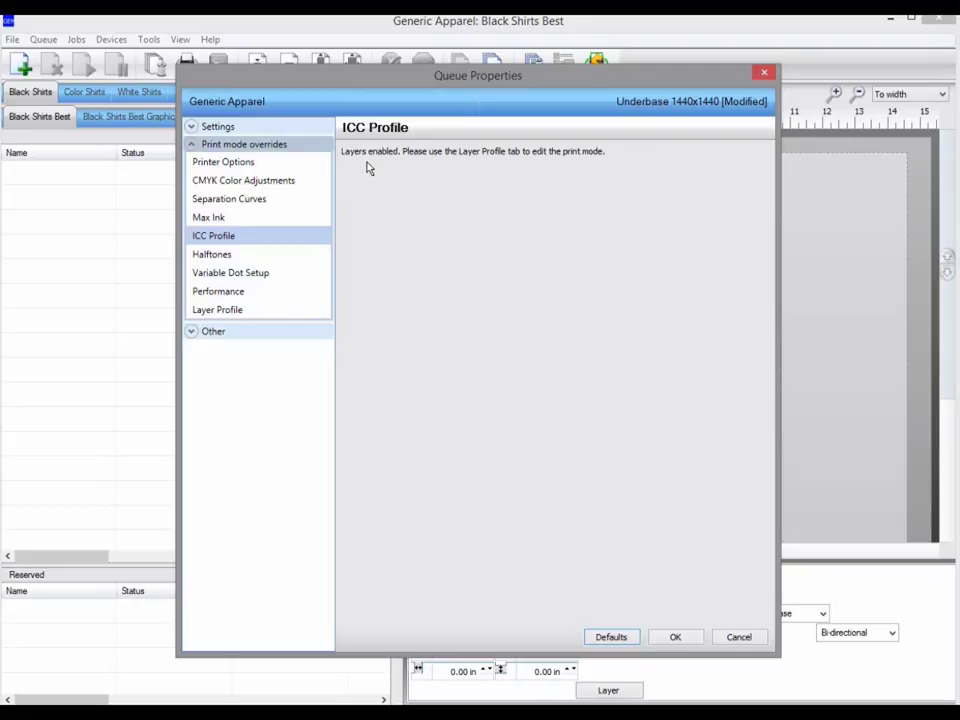
left_click(215, 314)
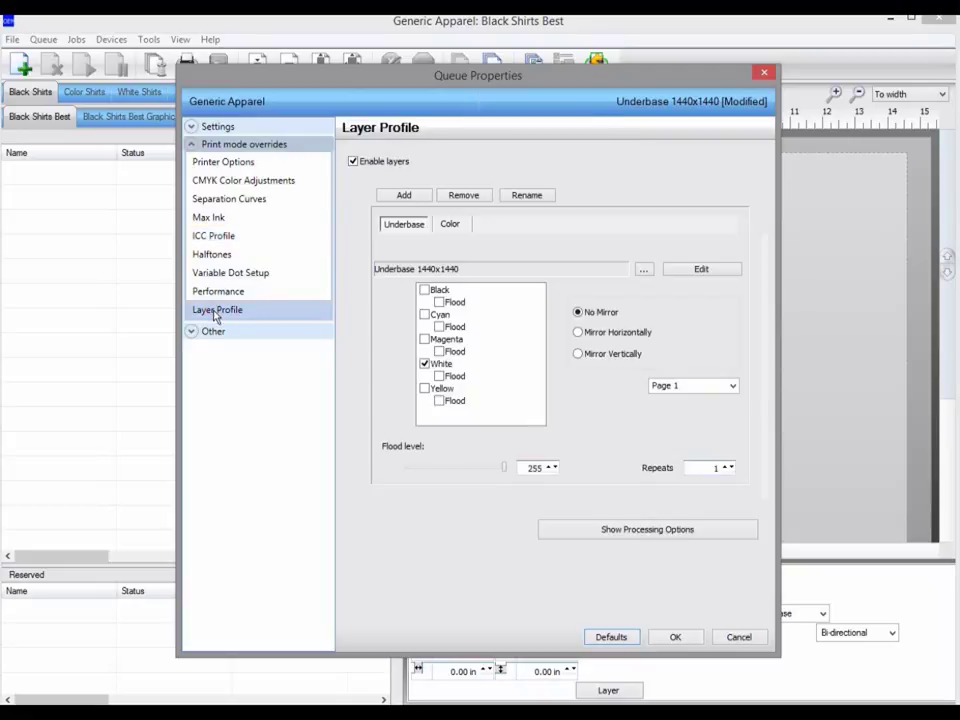
left_click(452, 226)
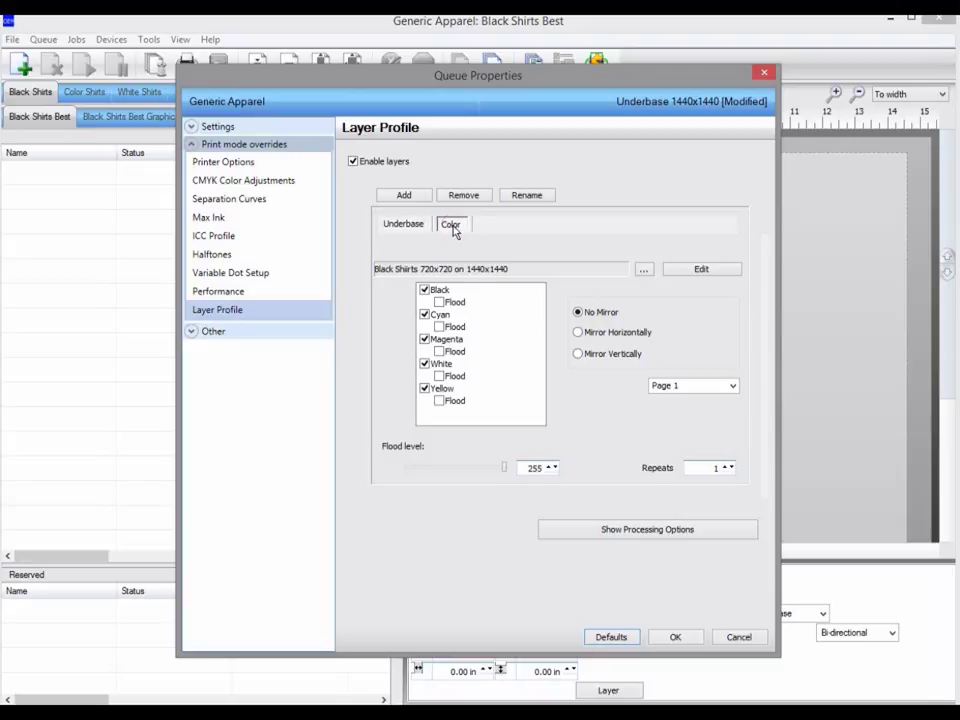
left_click(700, 269)
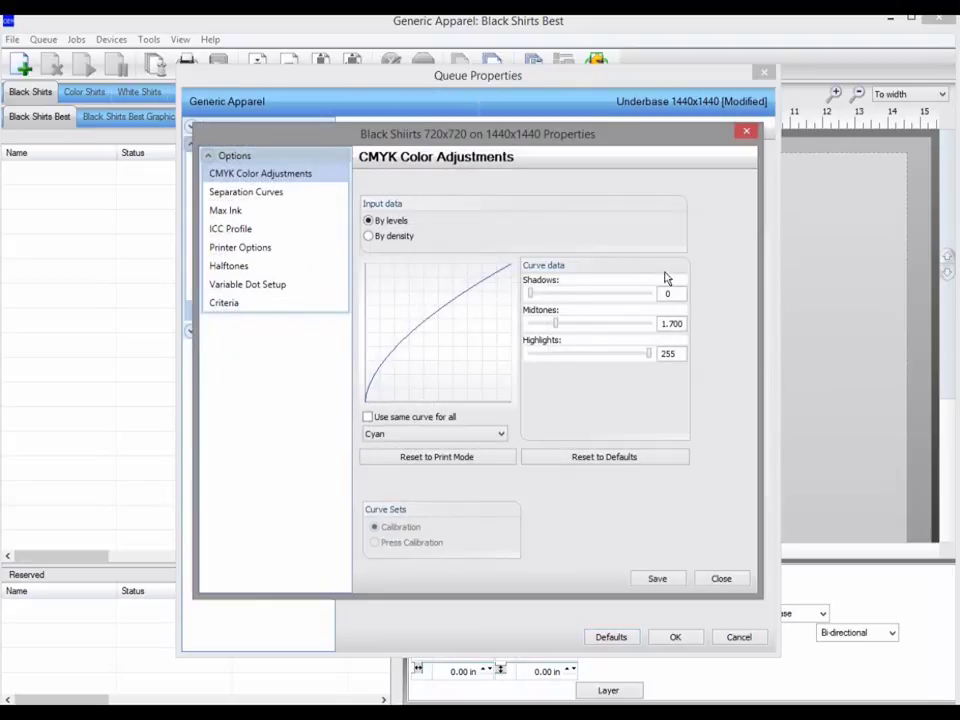
- Set the Color layer's device link 1 to Devicelinks\Darker 30pc.icm, save, and apply the queue
left_click(249, 232)
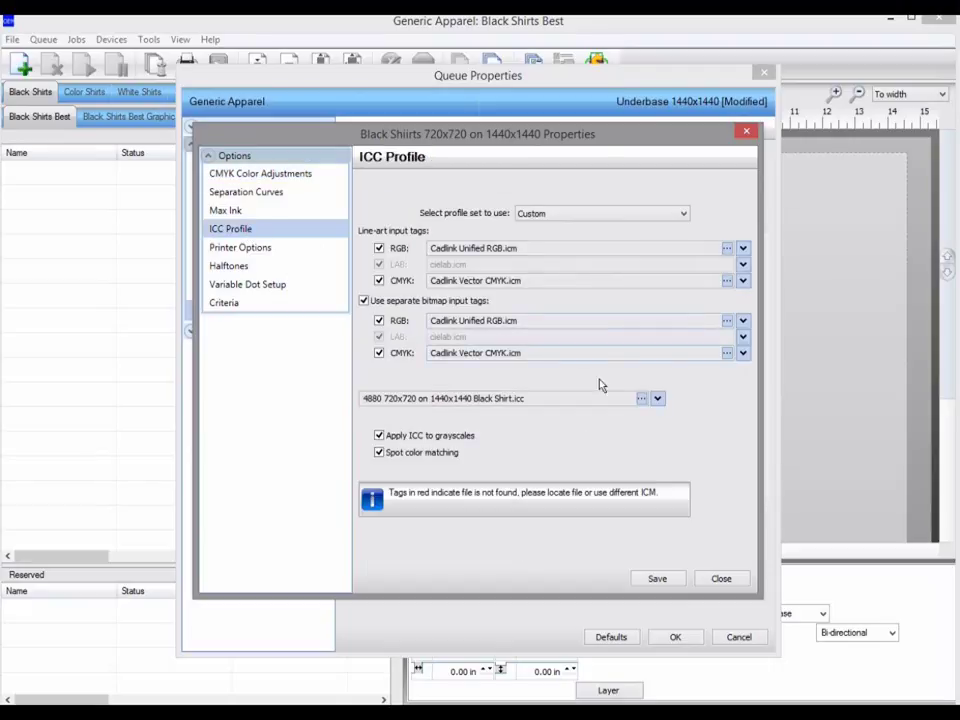
left_click(661, 400)
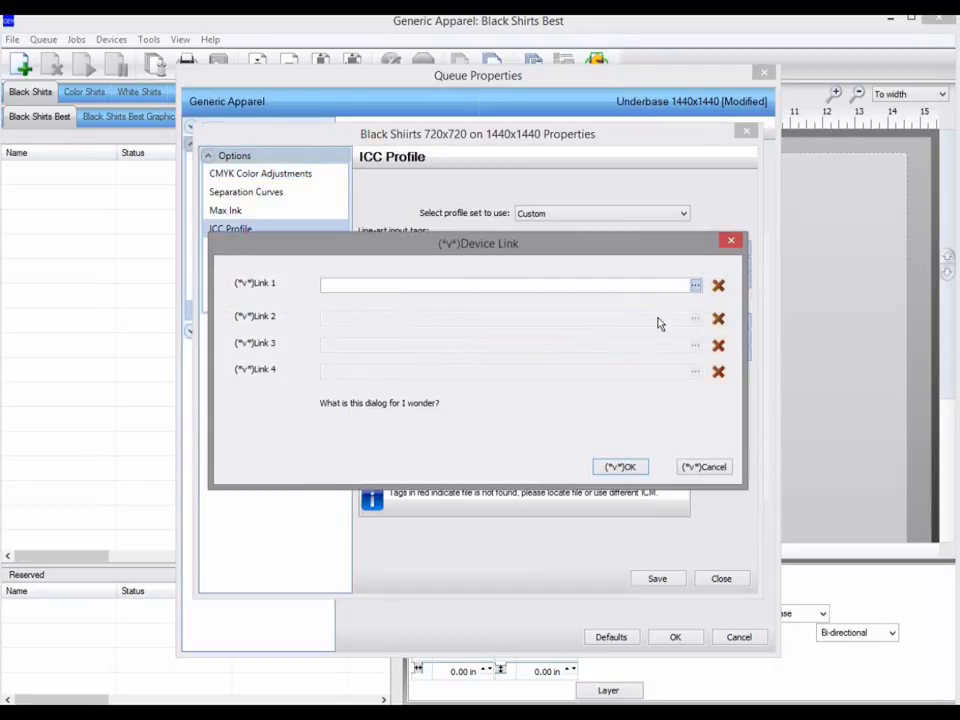
left_click(695, 287)
left_click(589, 334)
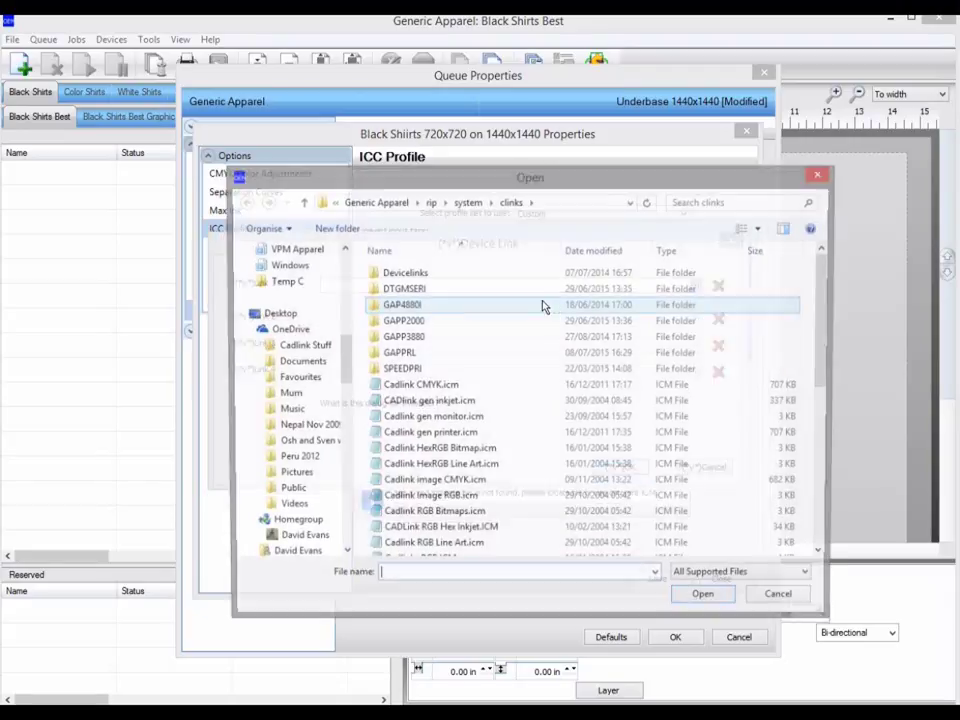
double_click(472, 276)
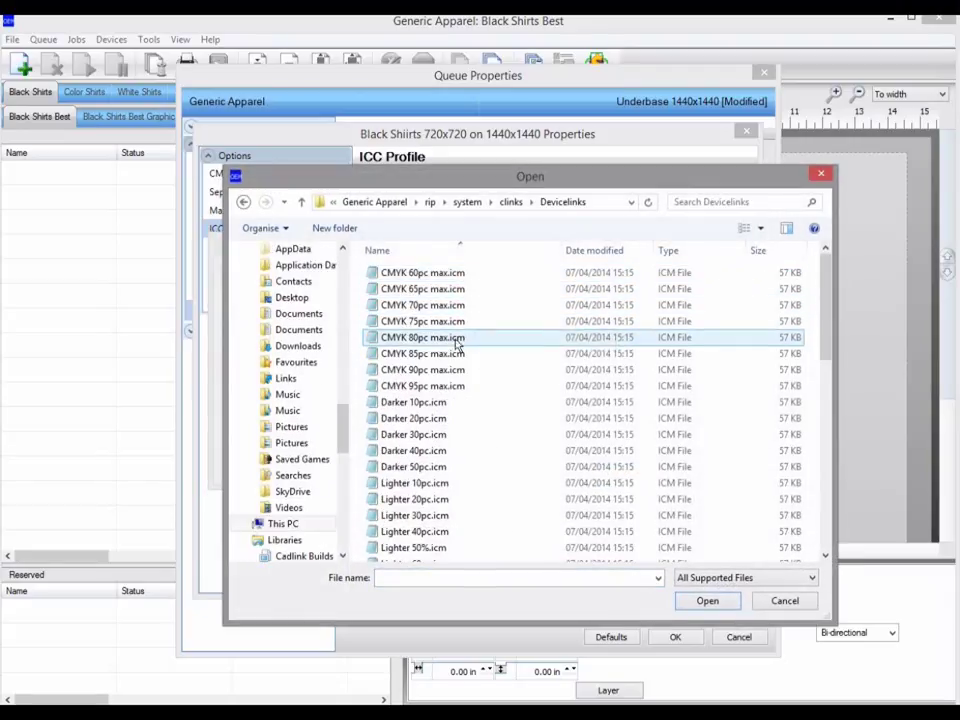
double_click(443, 434)
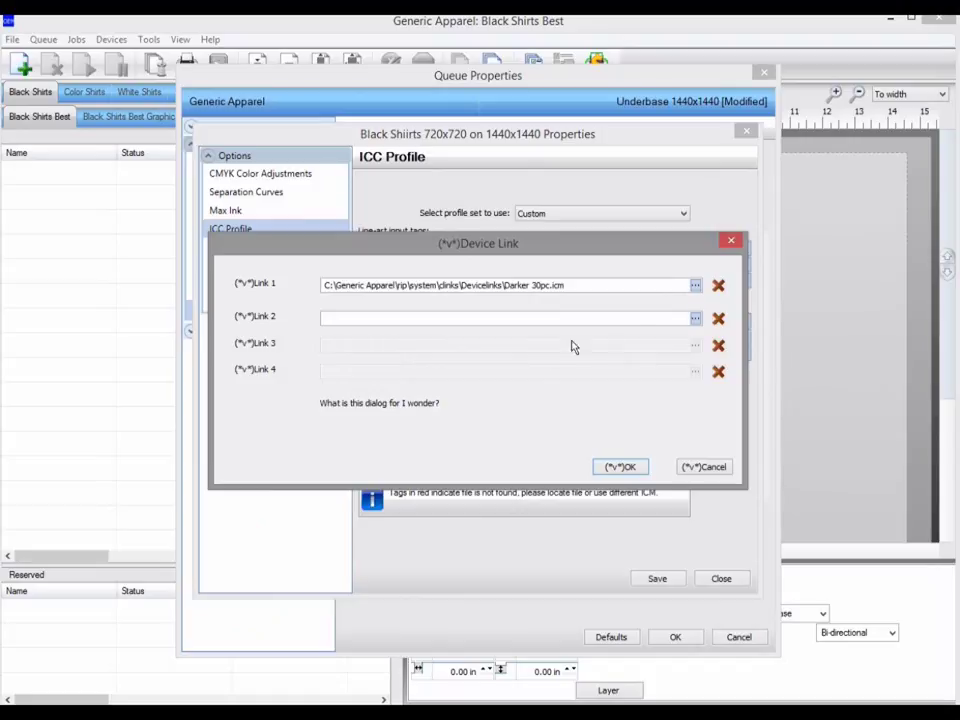
left_click(632, 467)
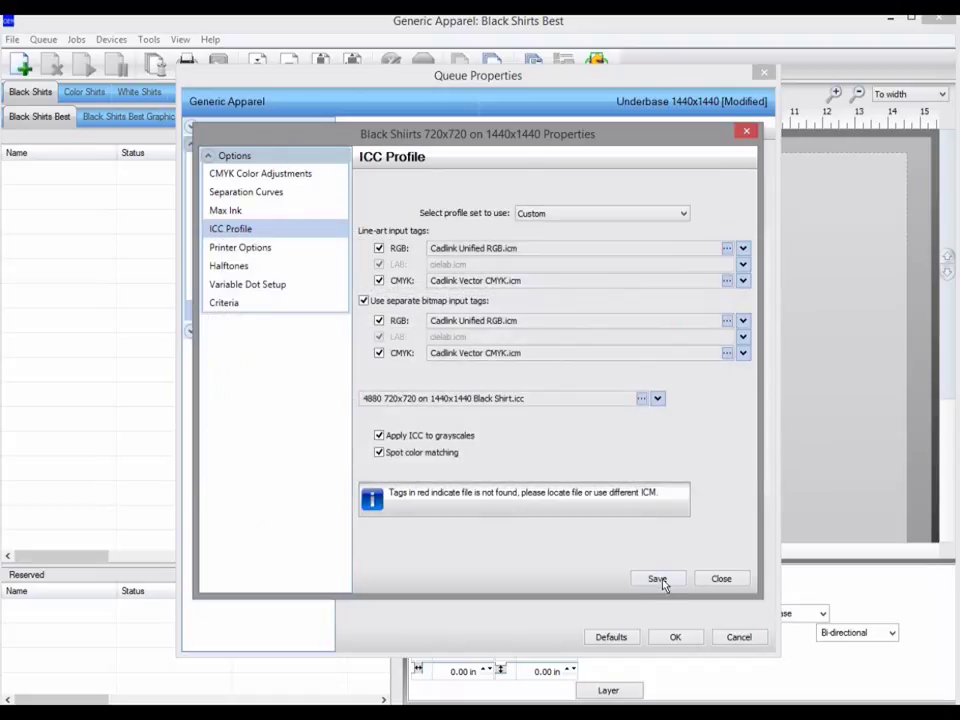
left_click(668, 580)
left_click(675, 637)
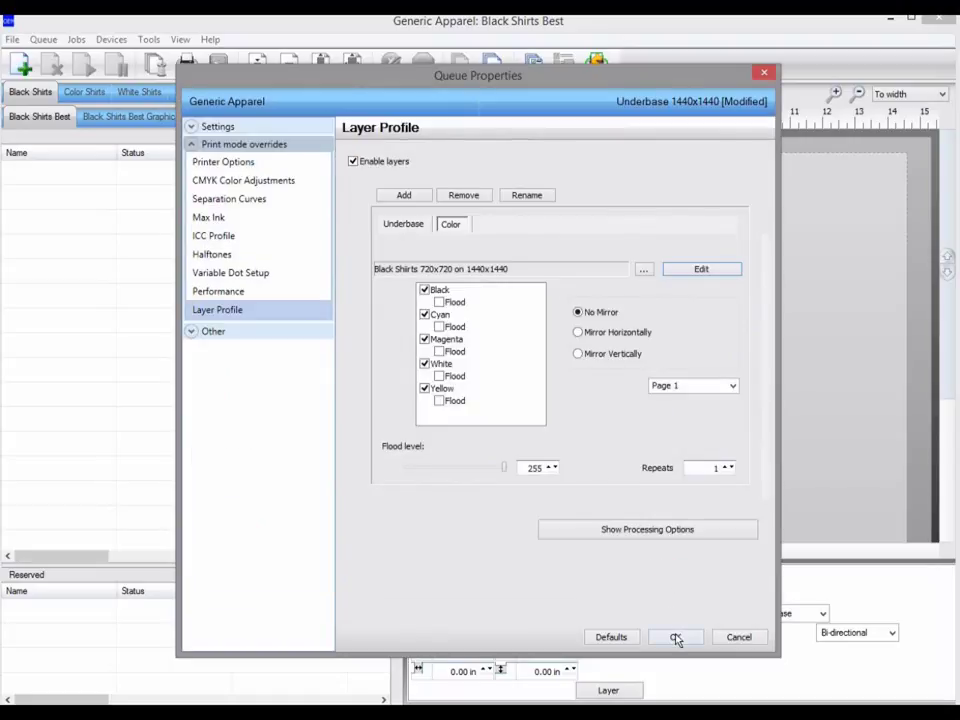